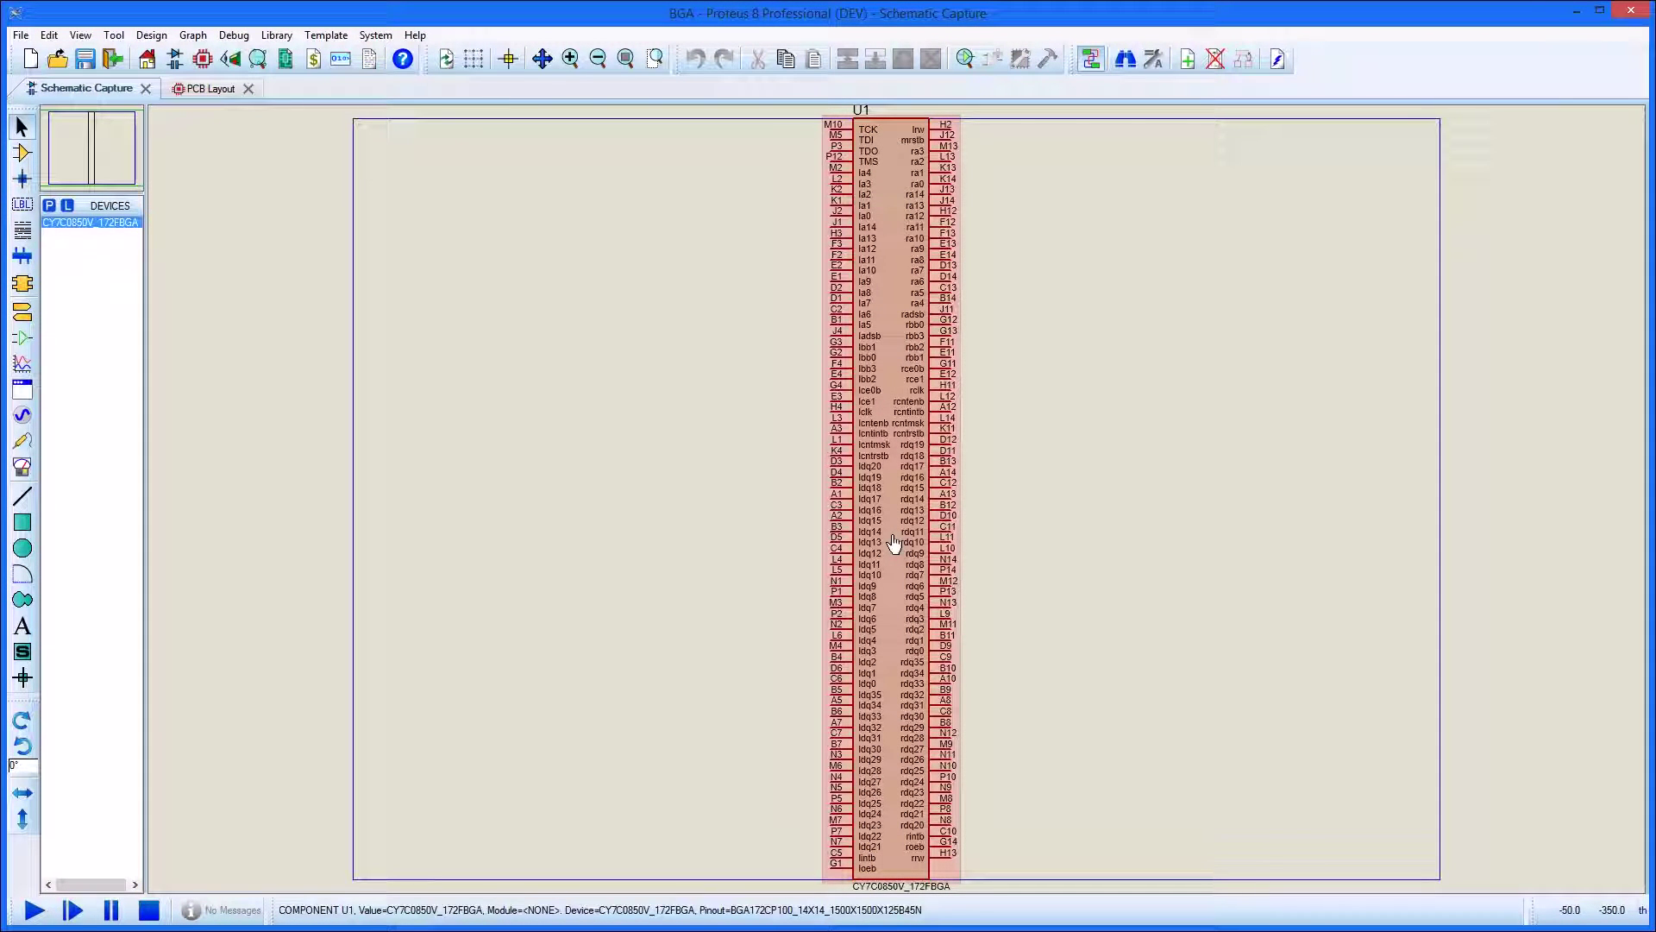
Delete the U1 BGA chip and start a BSDL import from the Library menu.
key("Delete")
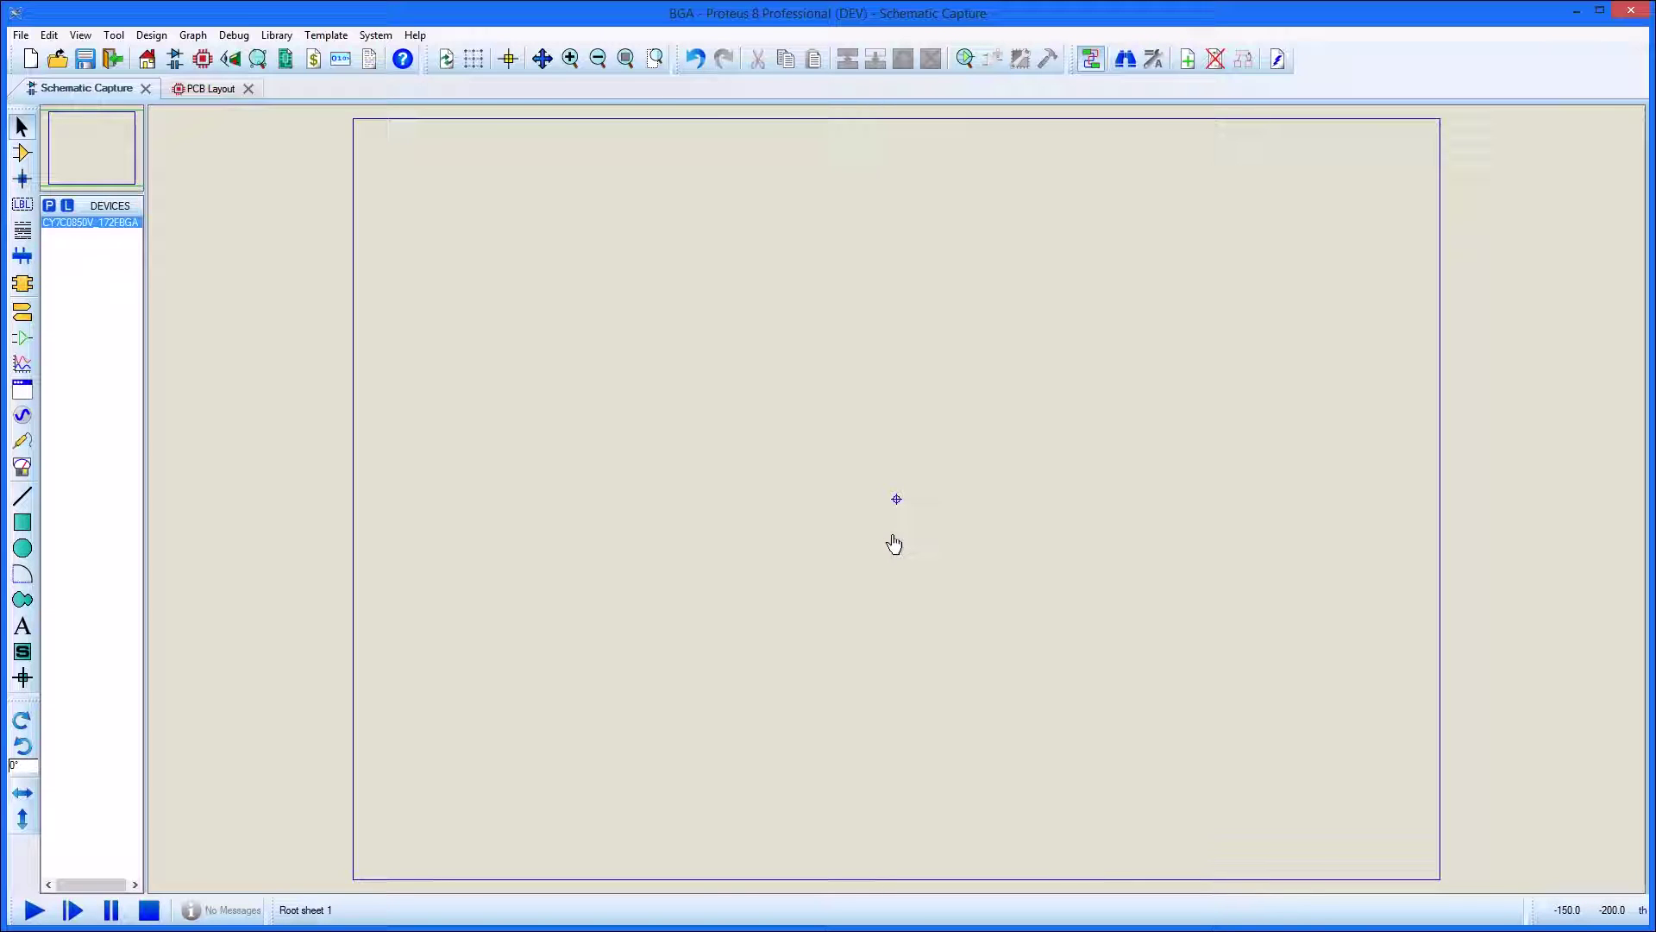
left_click(276, 35)
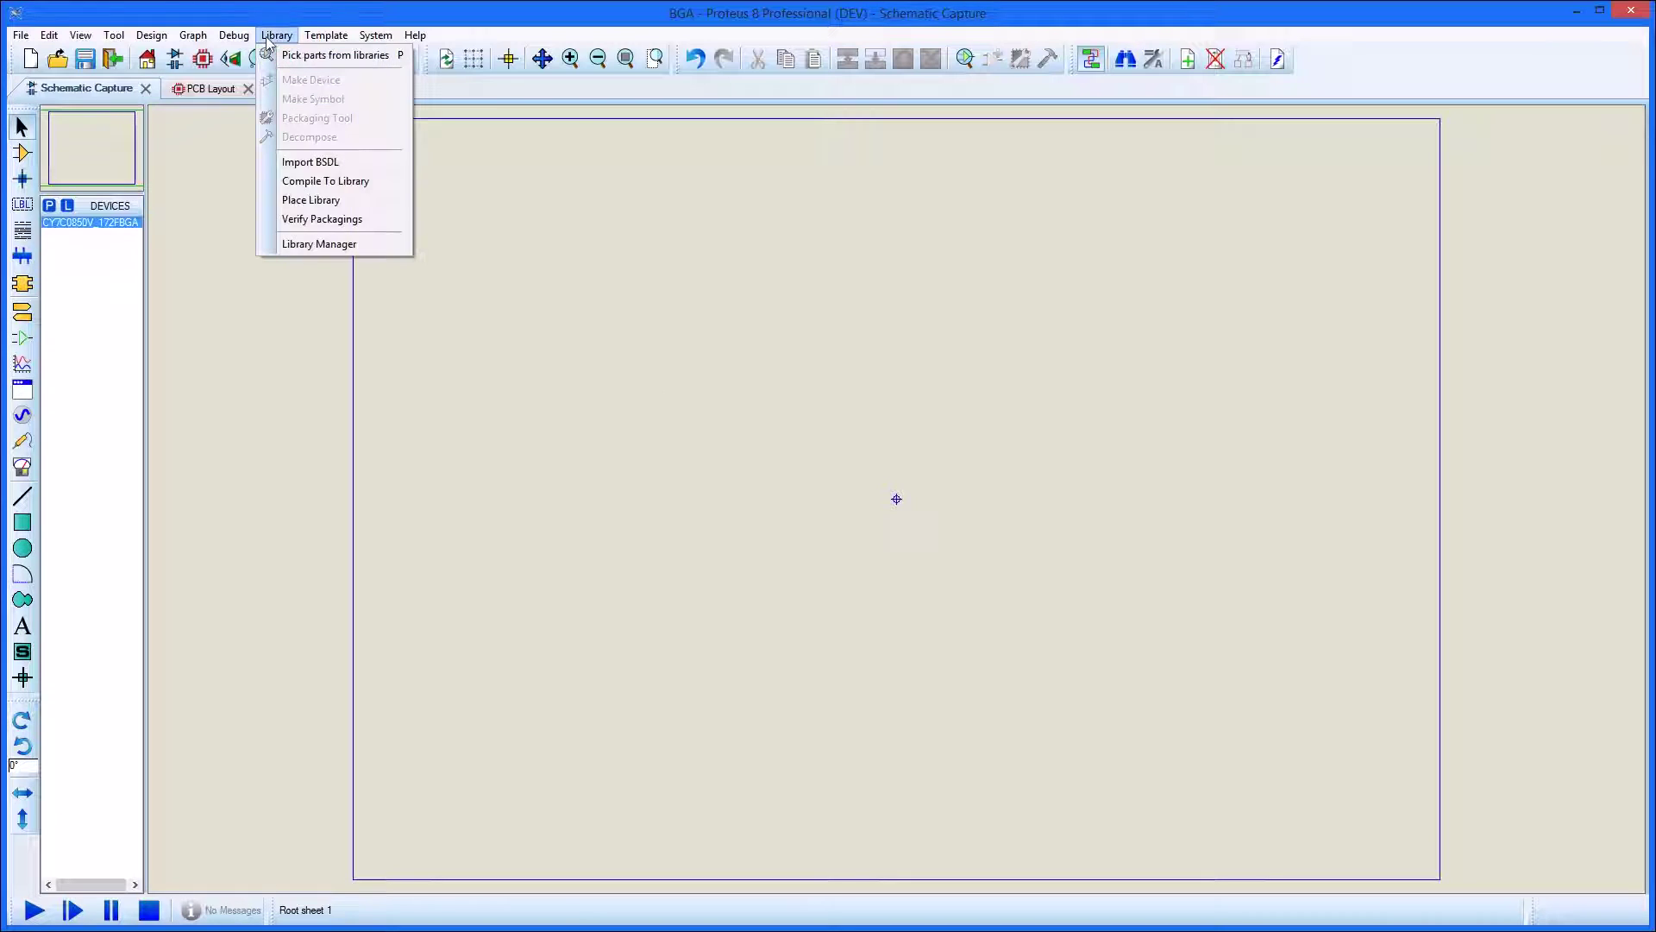
left_click(311, 162)
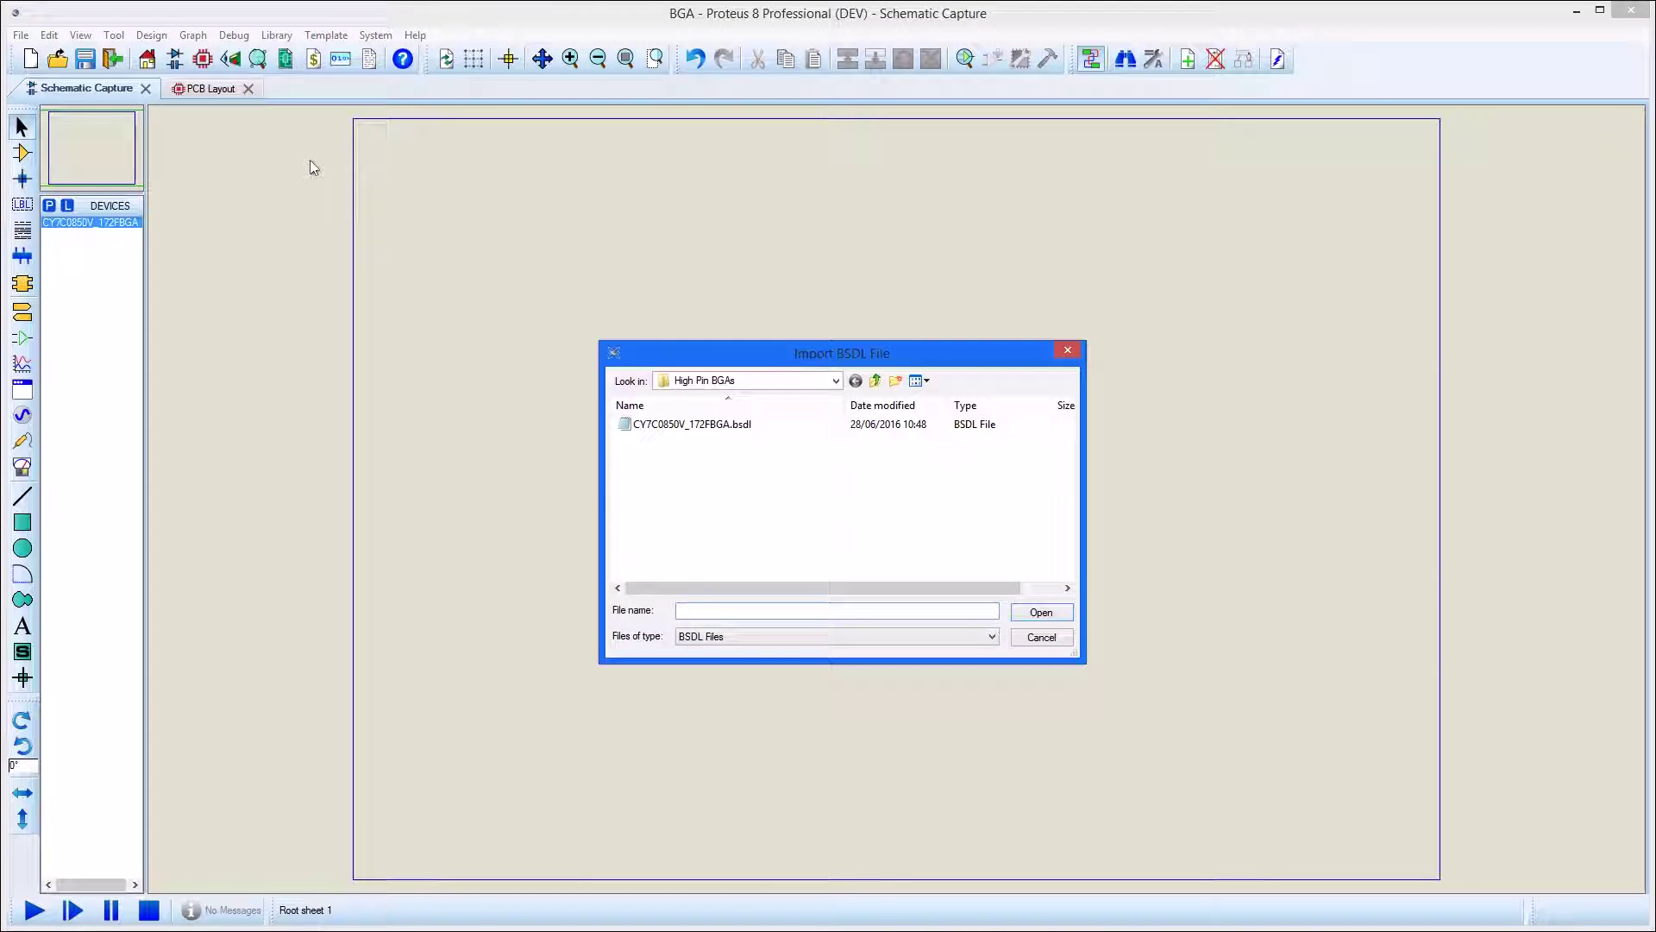
Import CY7C0850V_172FBGA.bsdl and insert a blank gap before pin la4.
double_click(666, 427)
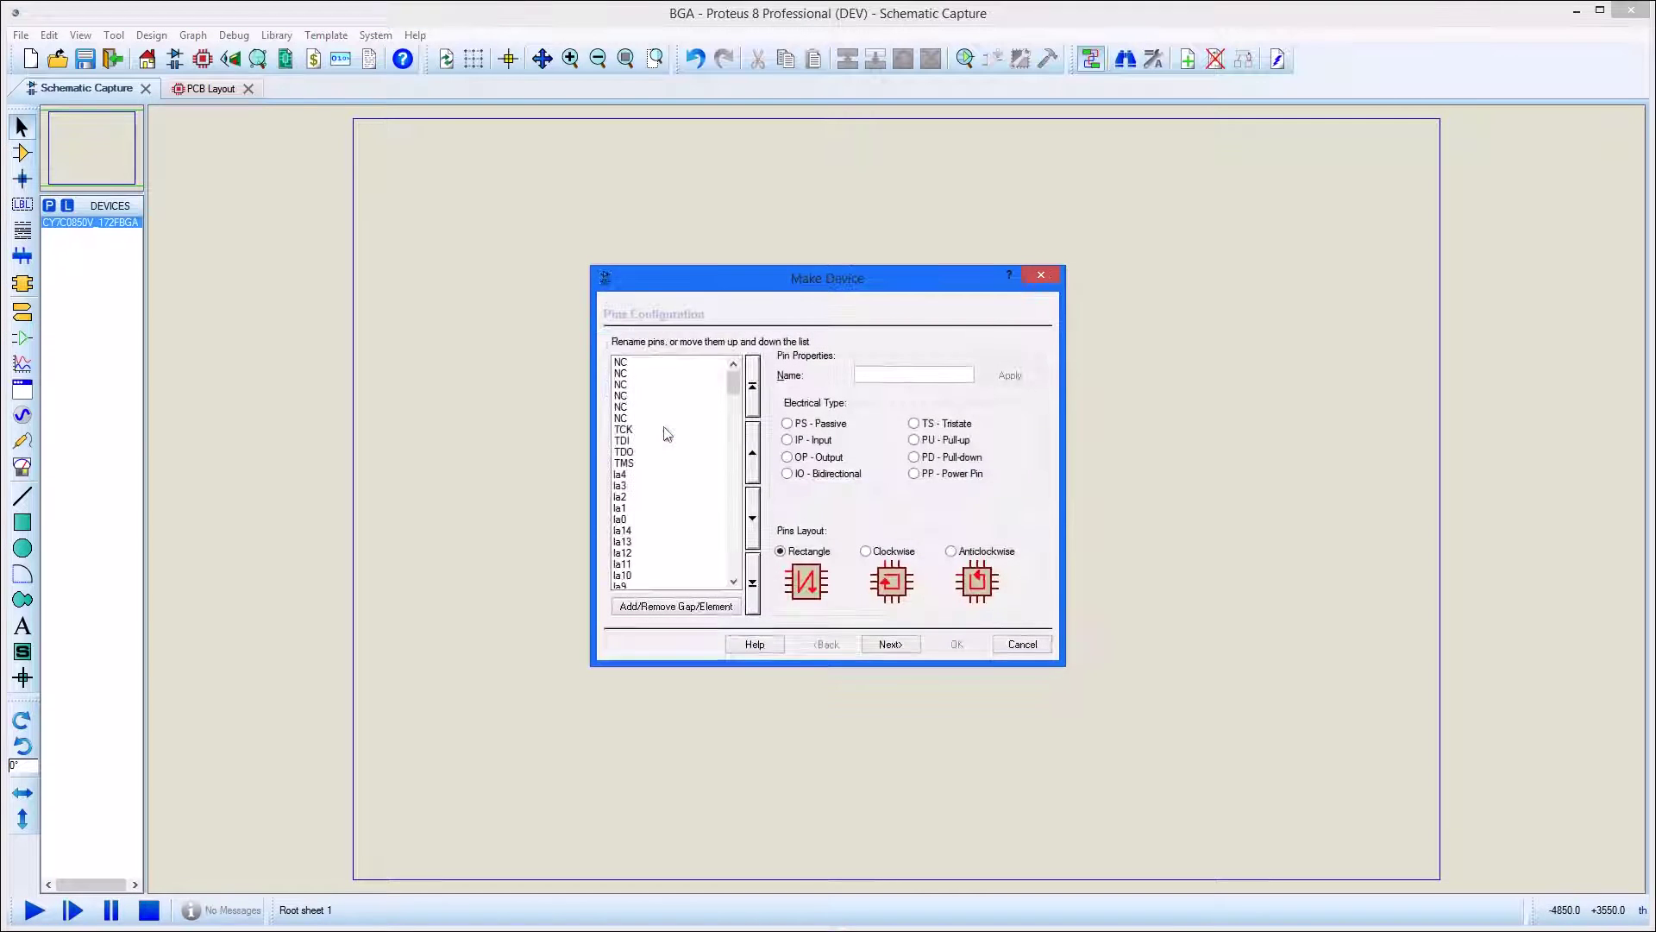
left_click(622, 475)
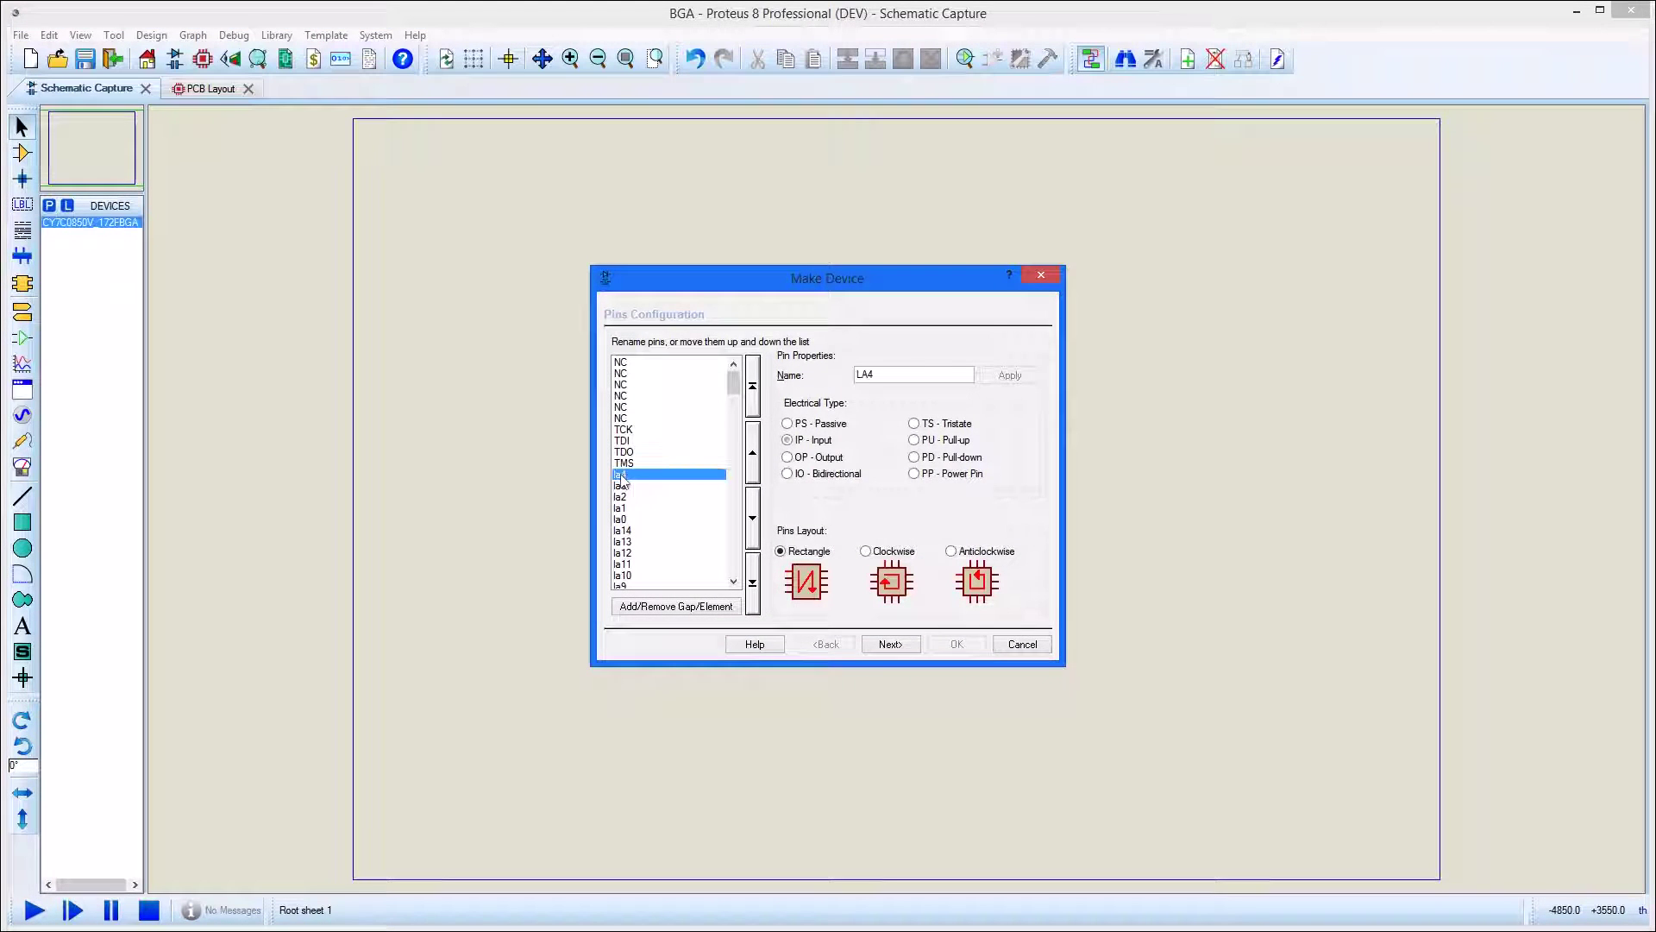
left_click(688, 608)
left_click_drag(735, 386, 735, 414)
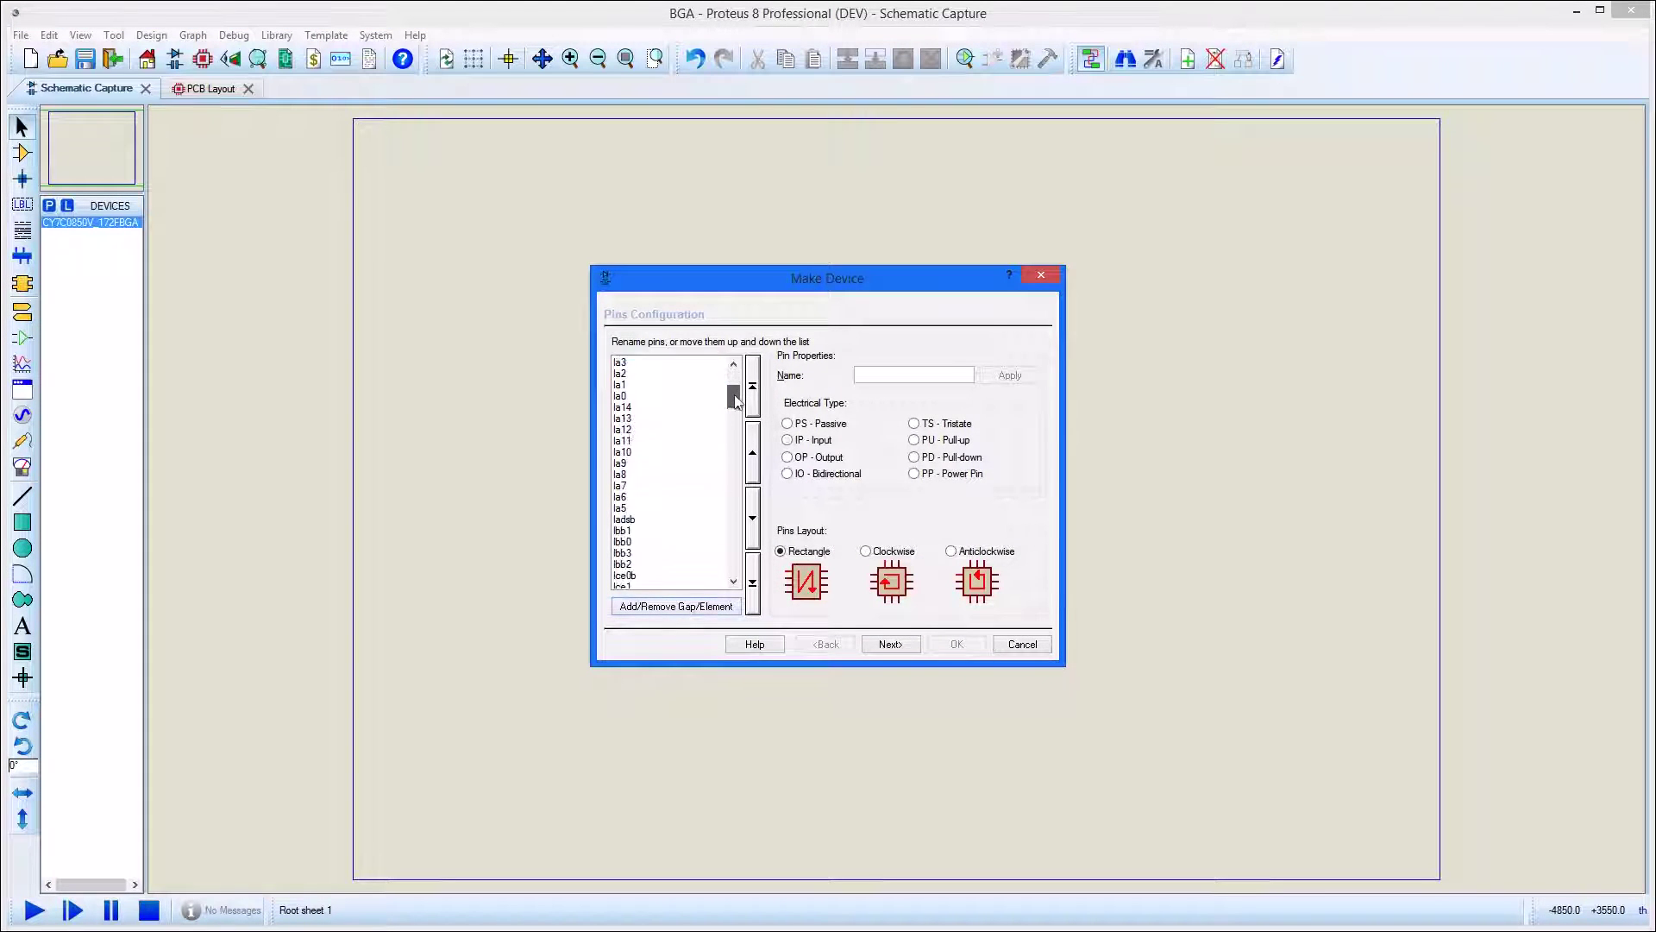
Move pins NC through TMS to the end of the list and remove the blank gap.
left_click(630, 553)
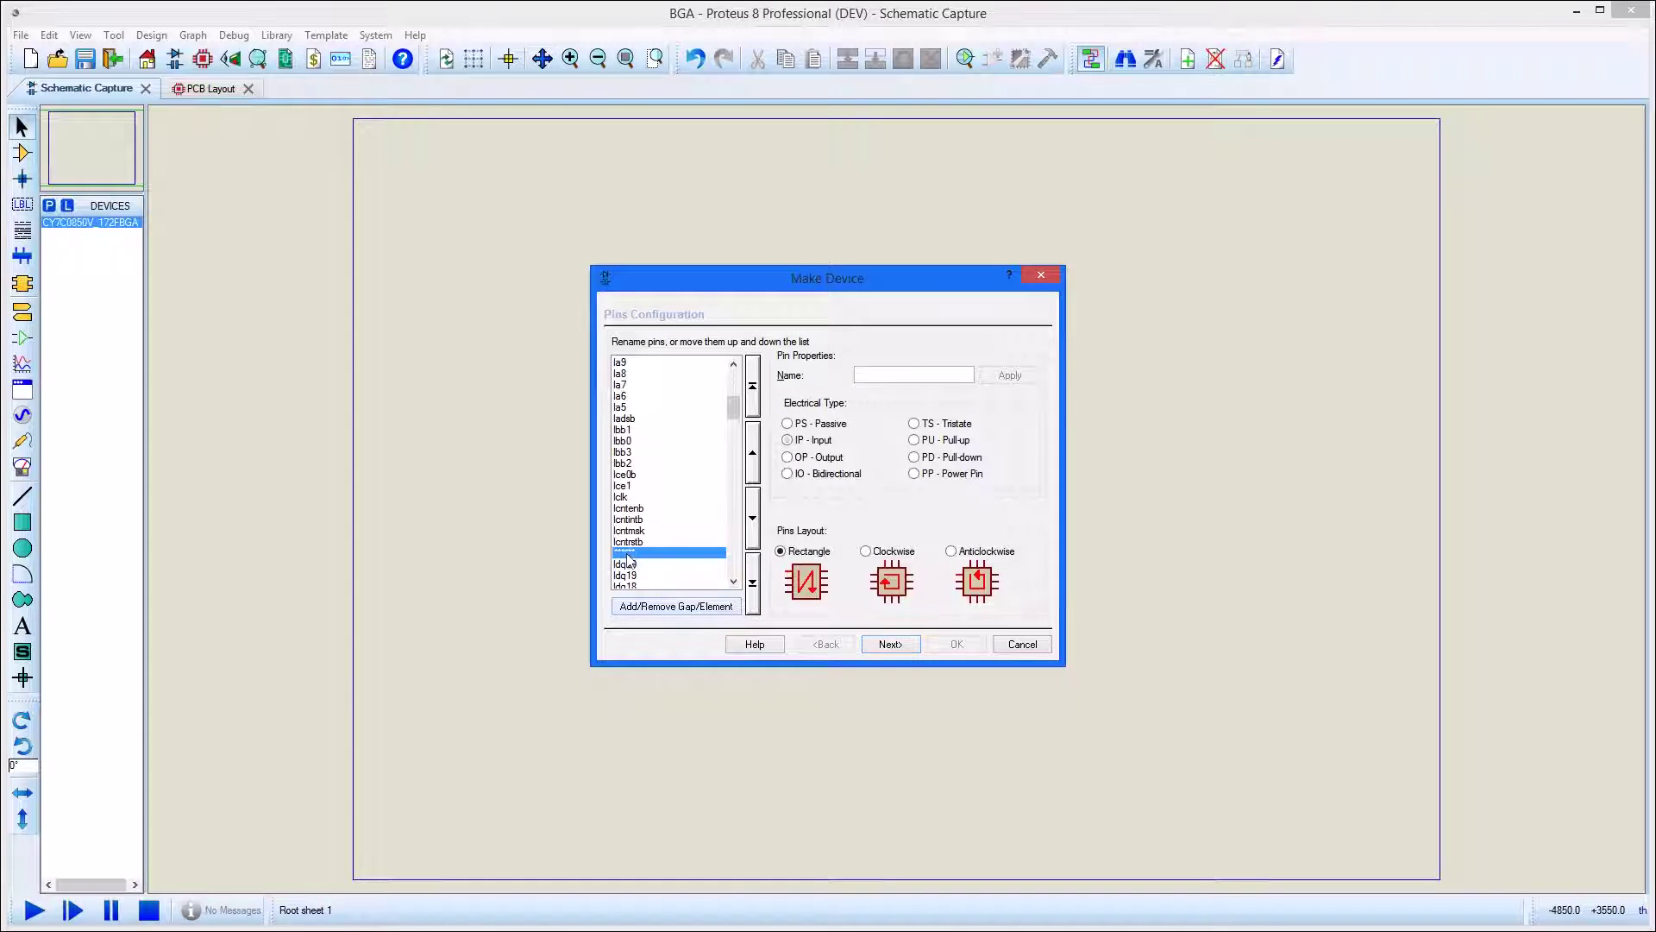
left_click_drag(736, 413, 732, 454)
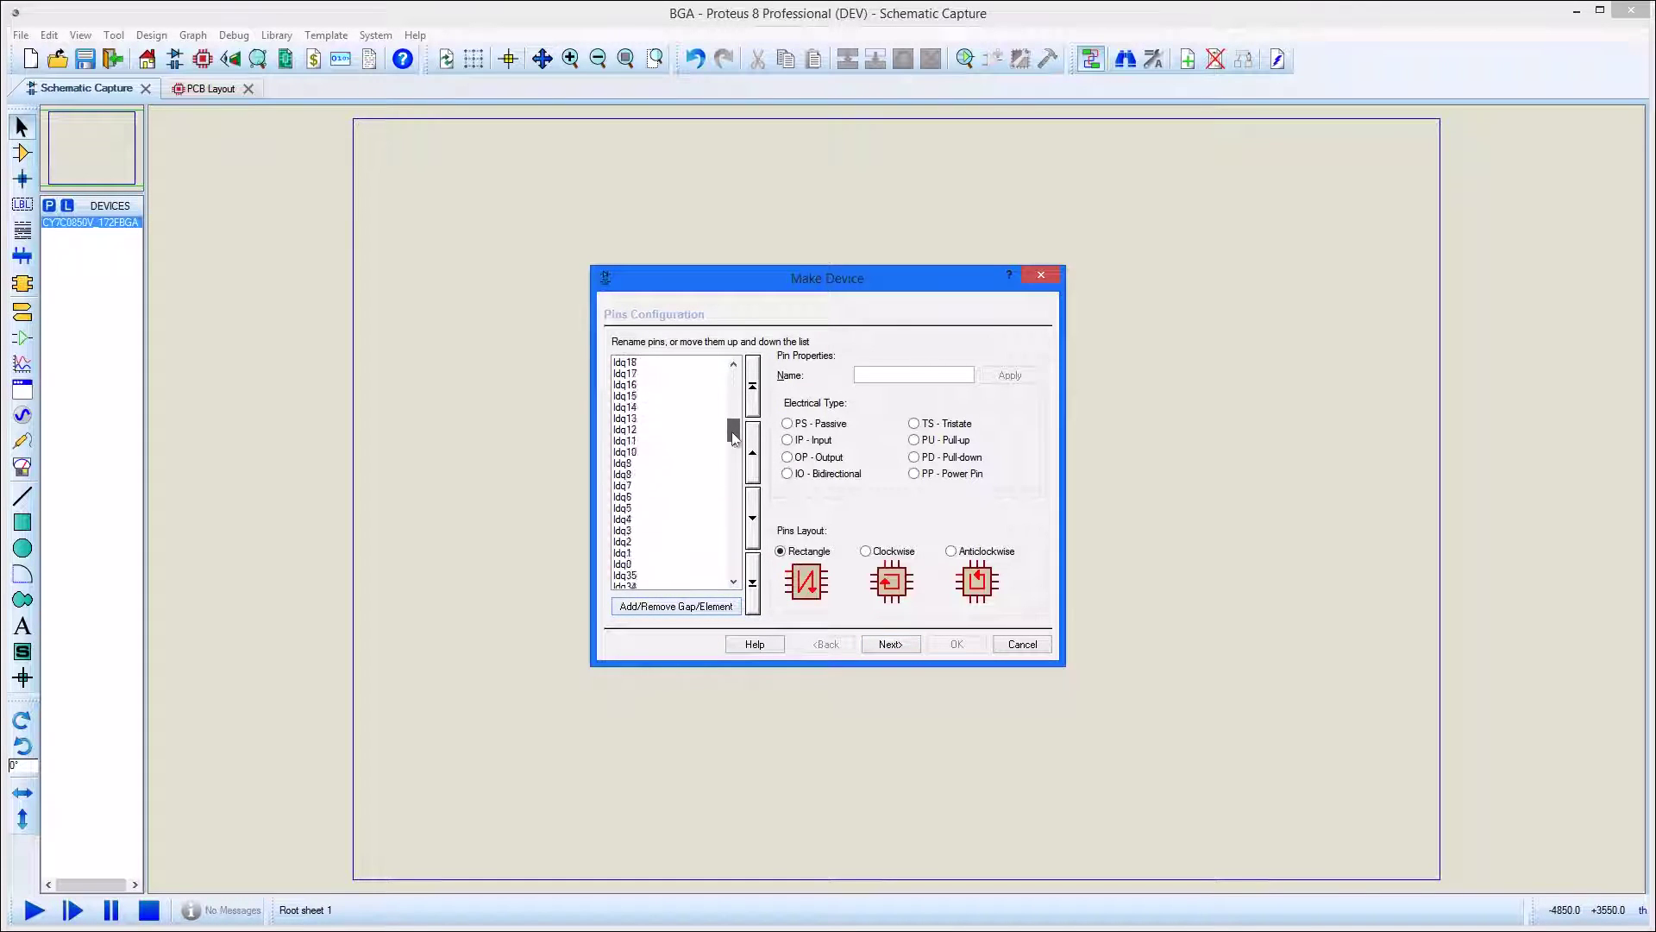
left_click(631, 576)
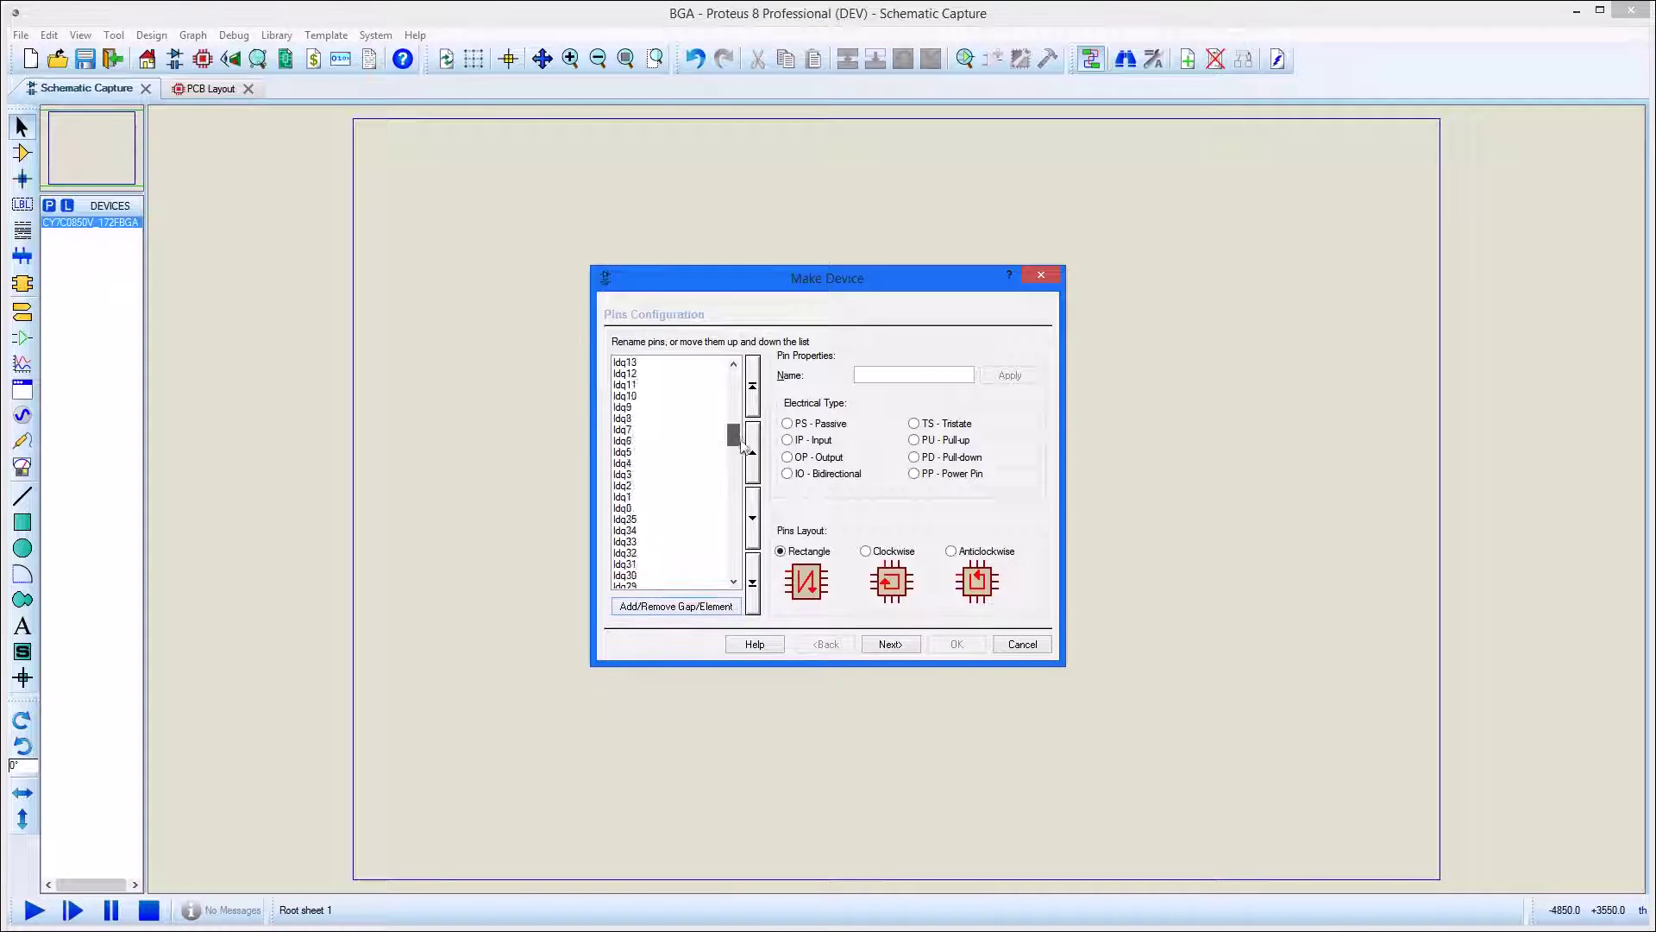
left_click_drag(735, 453, 752, 392)
left_click_drag(621, 363, 627, 466)
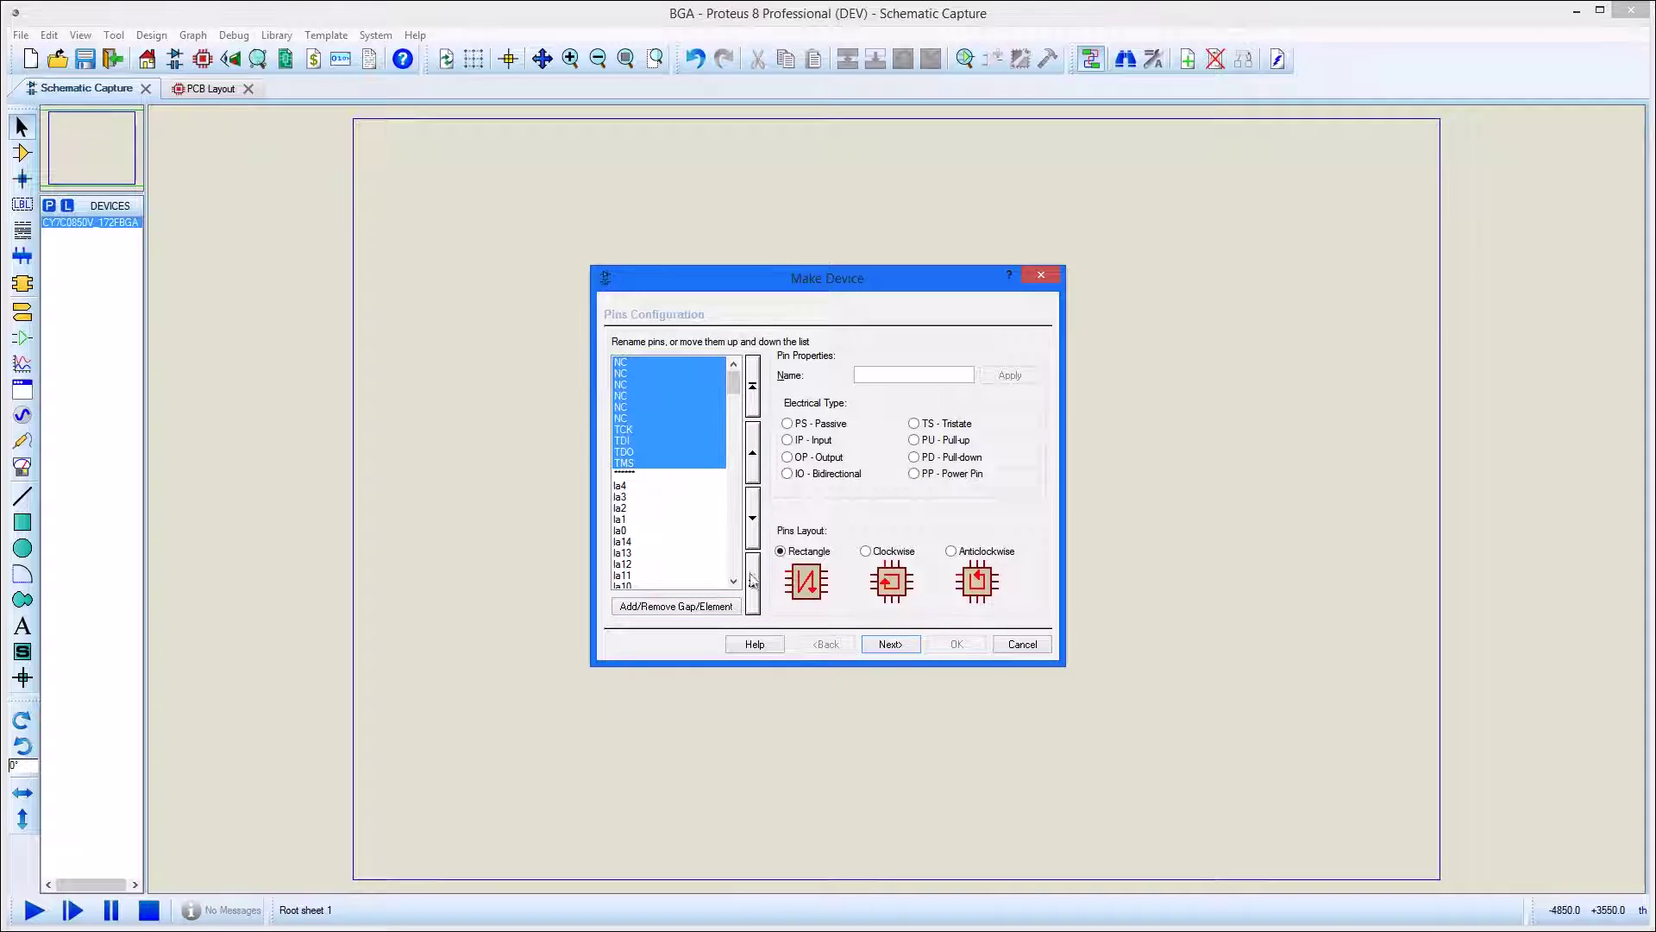
left_click(750, 582)
left_click_drag(733, 569, 736, 379)
left_click(638, 366)
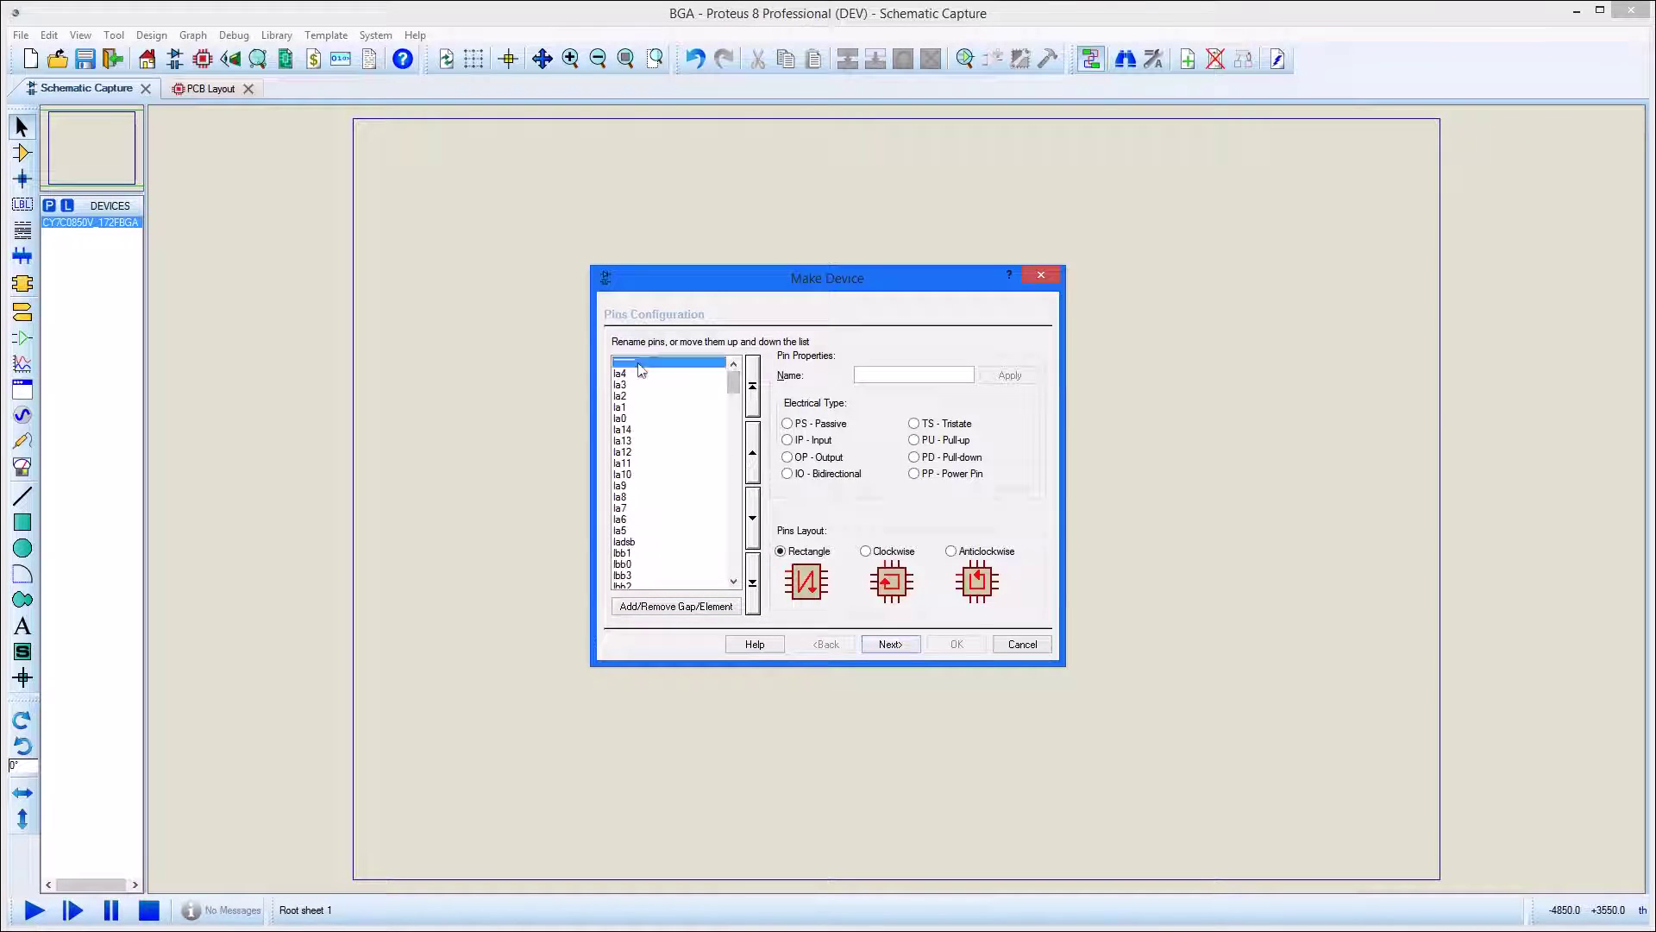
left_click(658, 608)
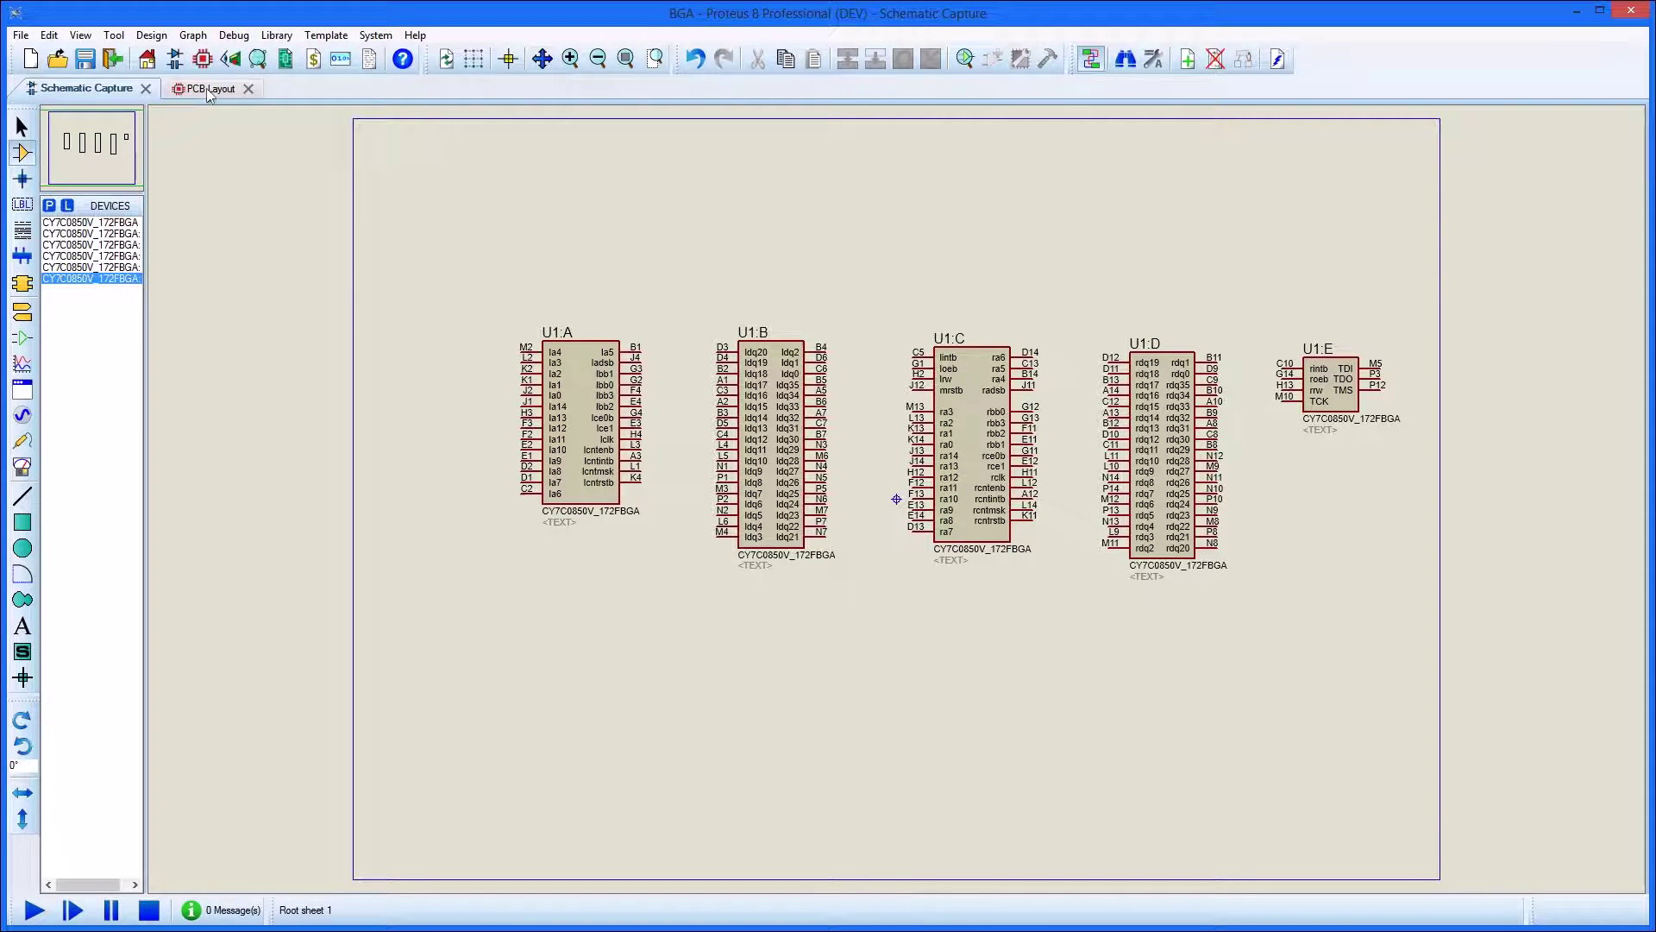
In PCB Layout, set the 172-ball BGA's E maximum to 15.10 and open export settings.
left_click(207, 88)
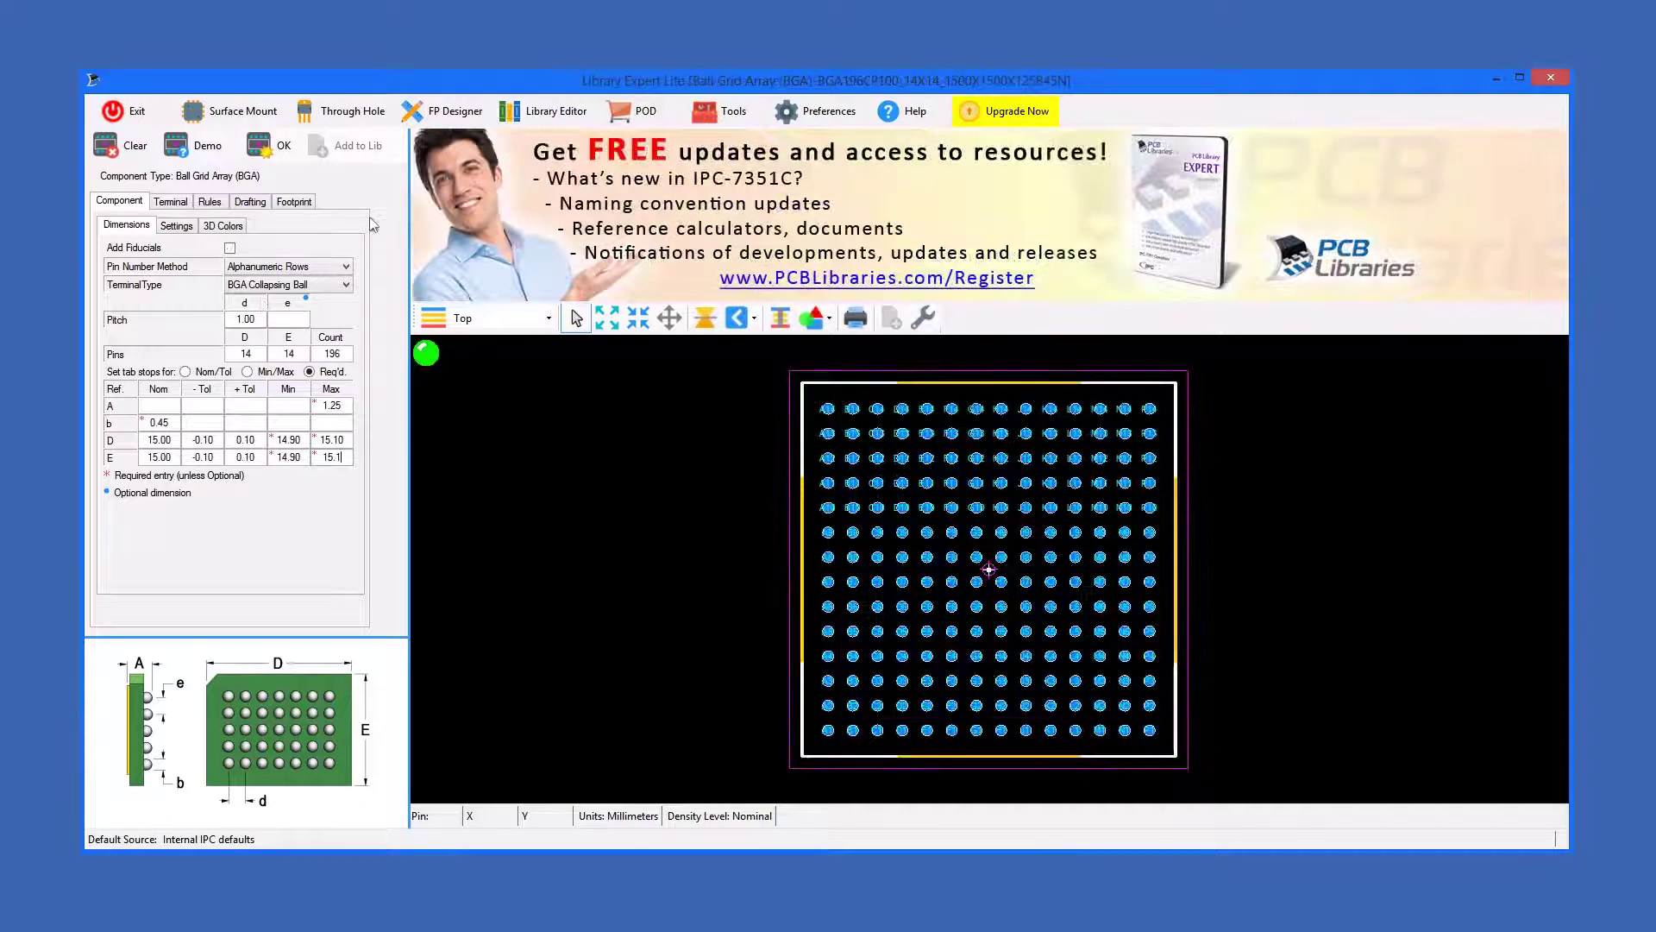
type("0")
key("Tab")
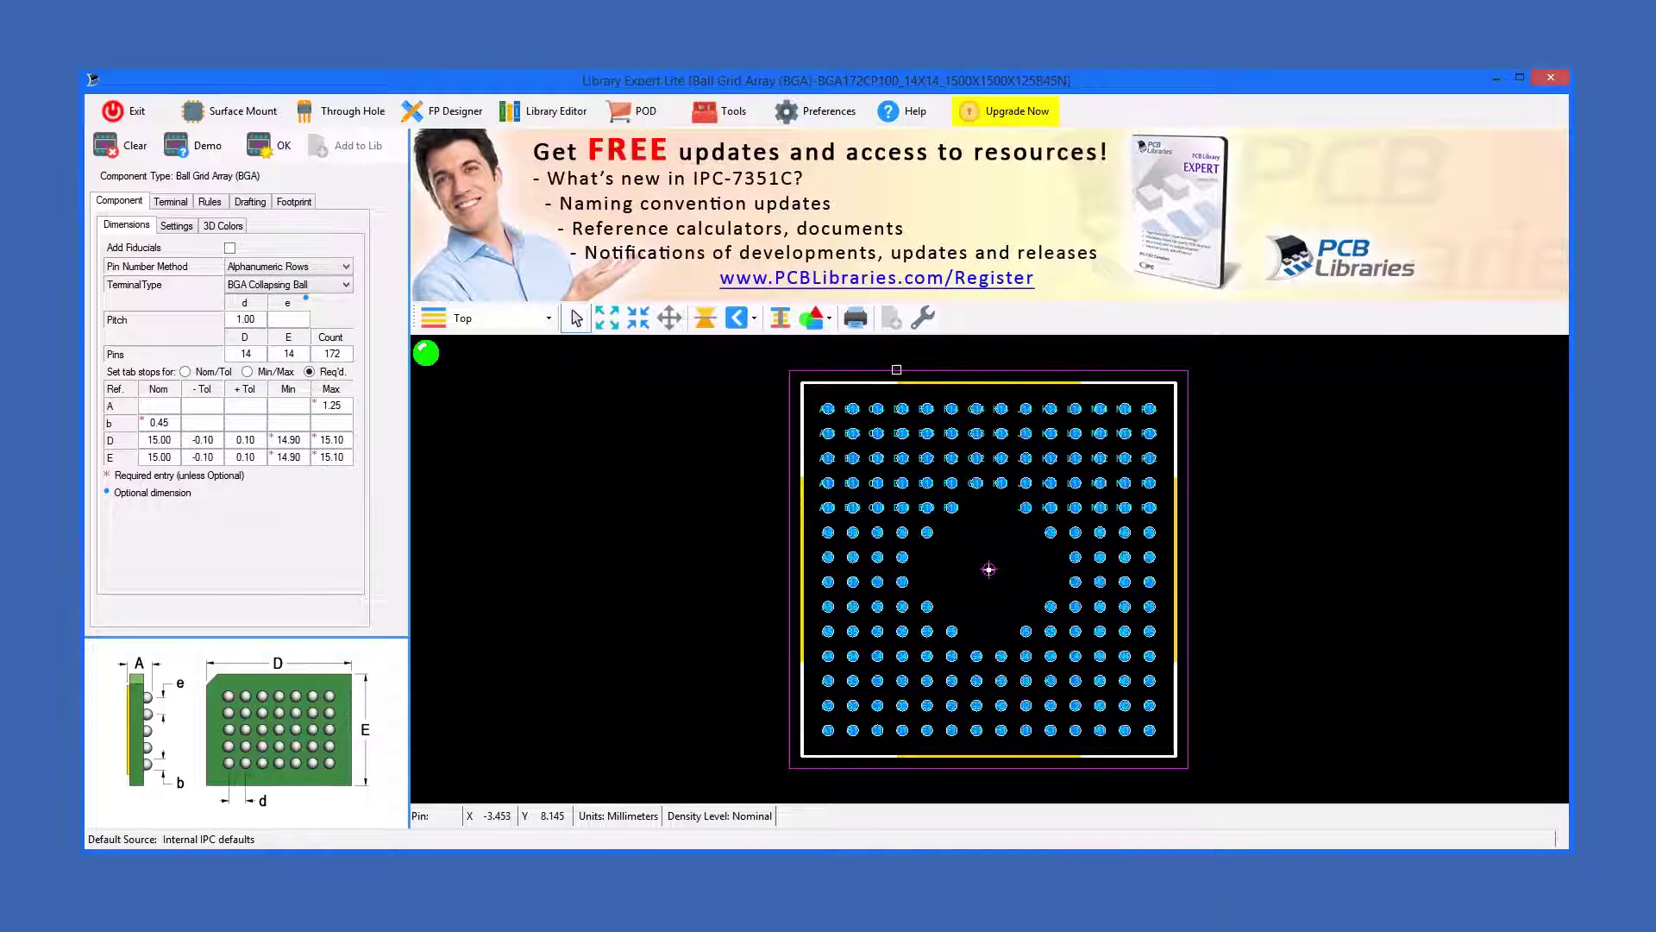
left_click(922, 316)
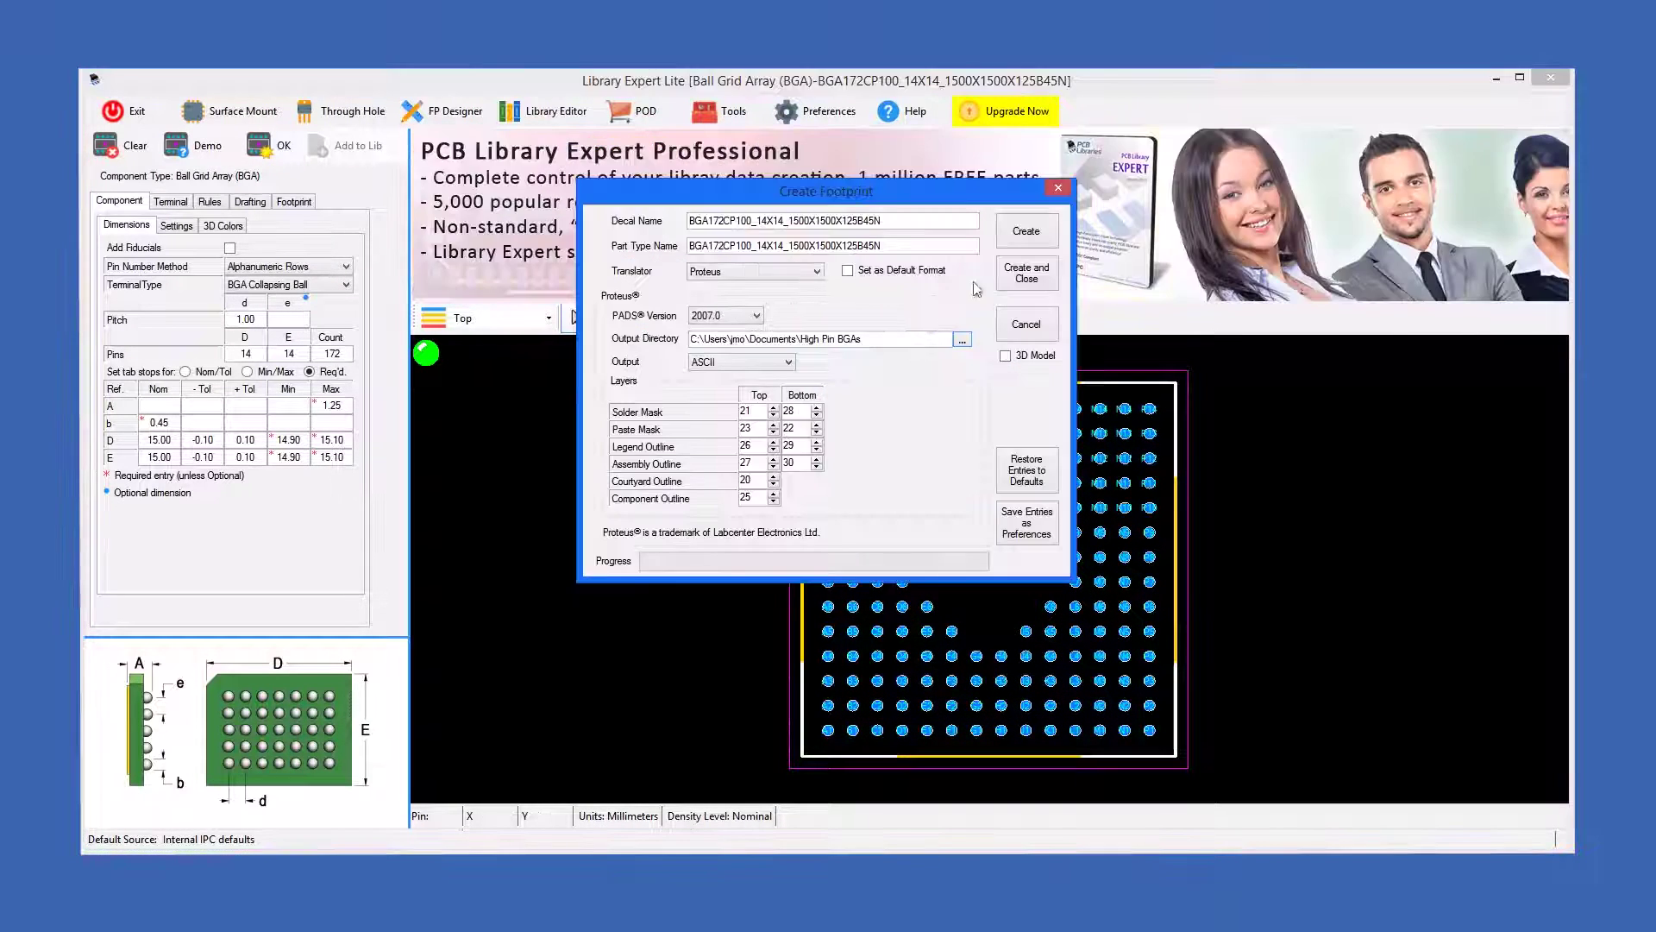
Create the footprint, then import the BGA172CP100 PADS package with default settings.
left_click(1034, 272)
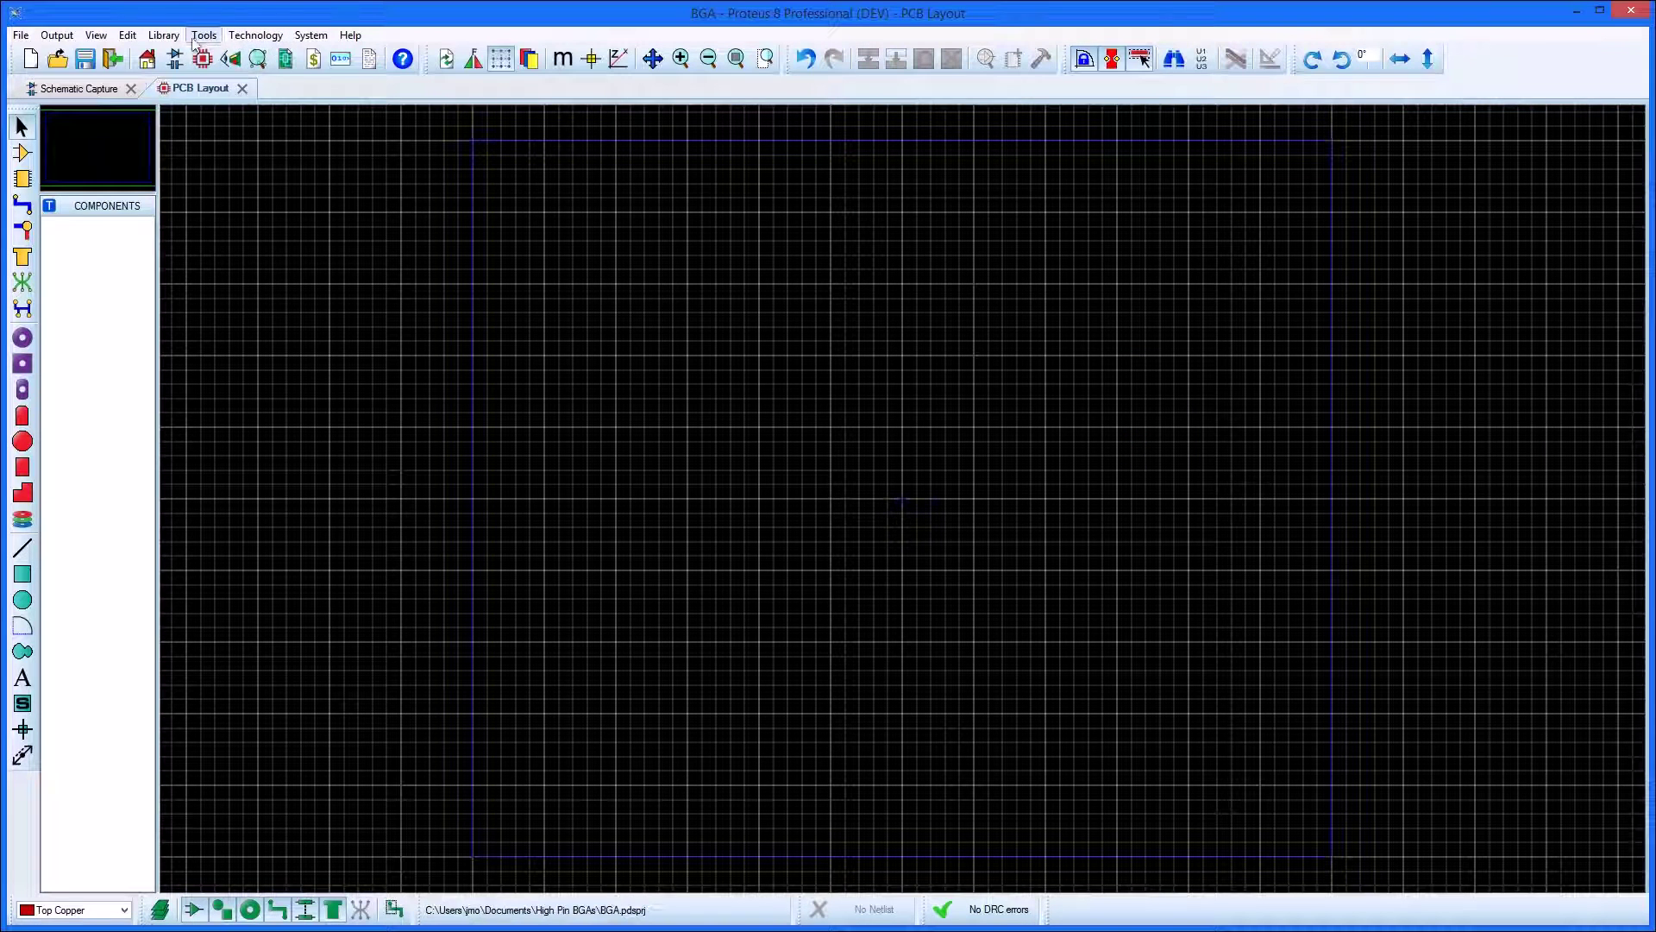
left_click(163, 35)
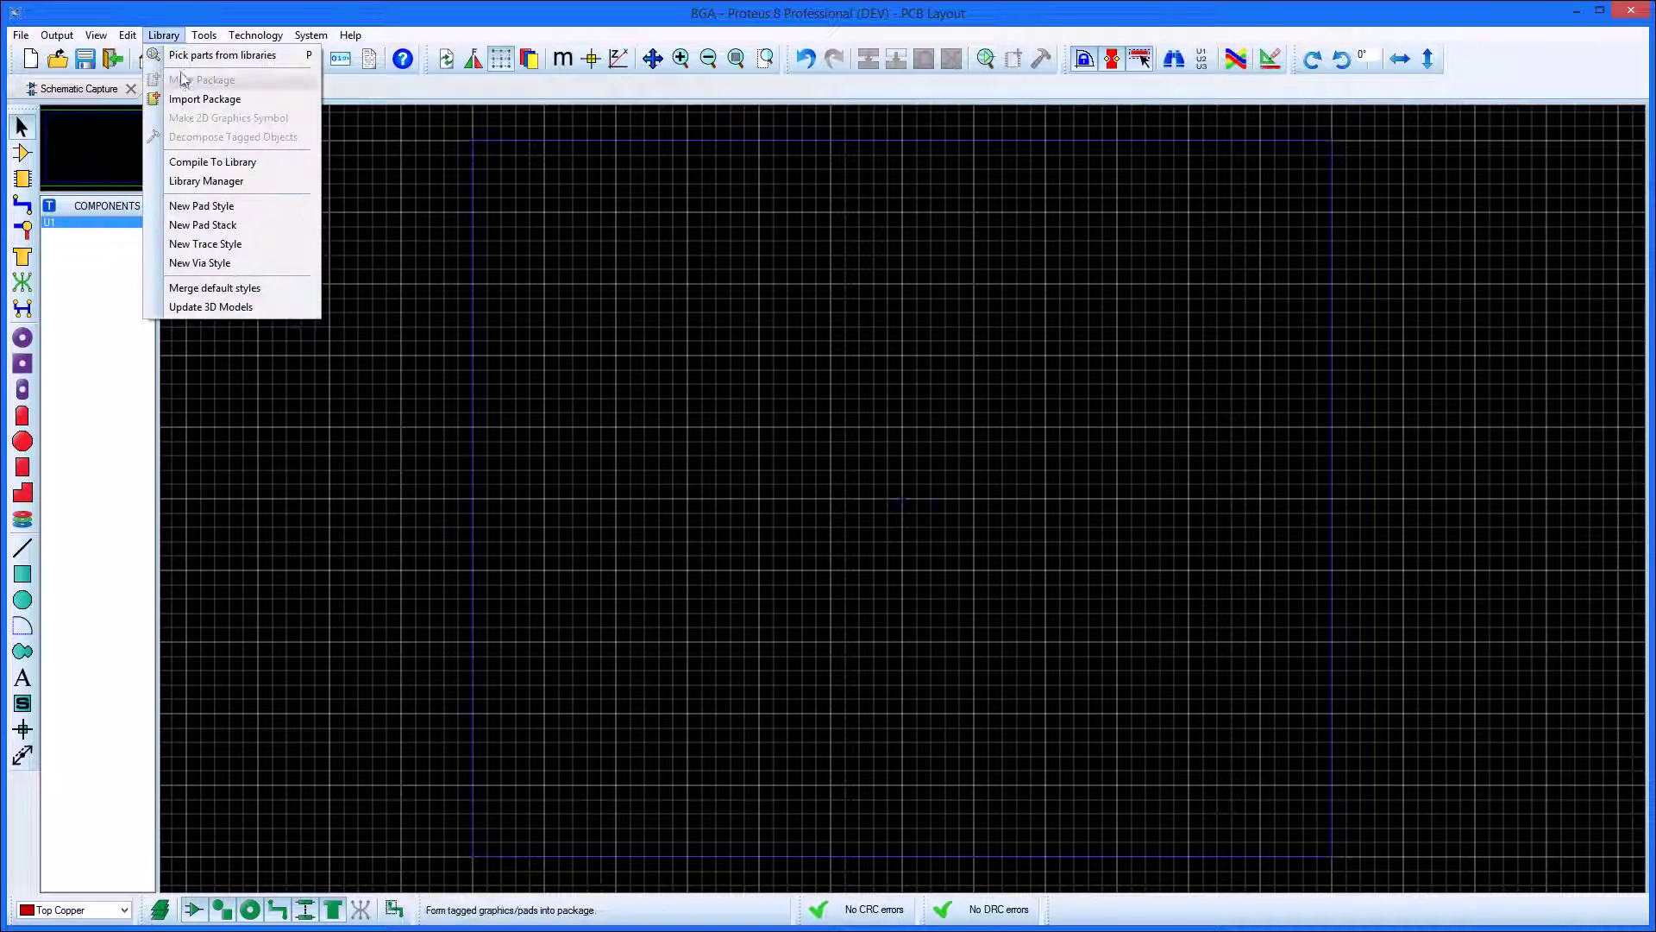
left_click(196, 103)
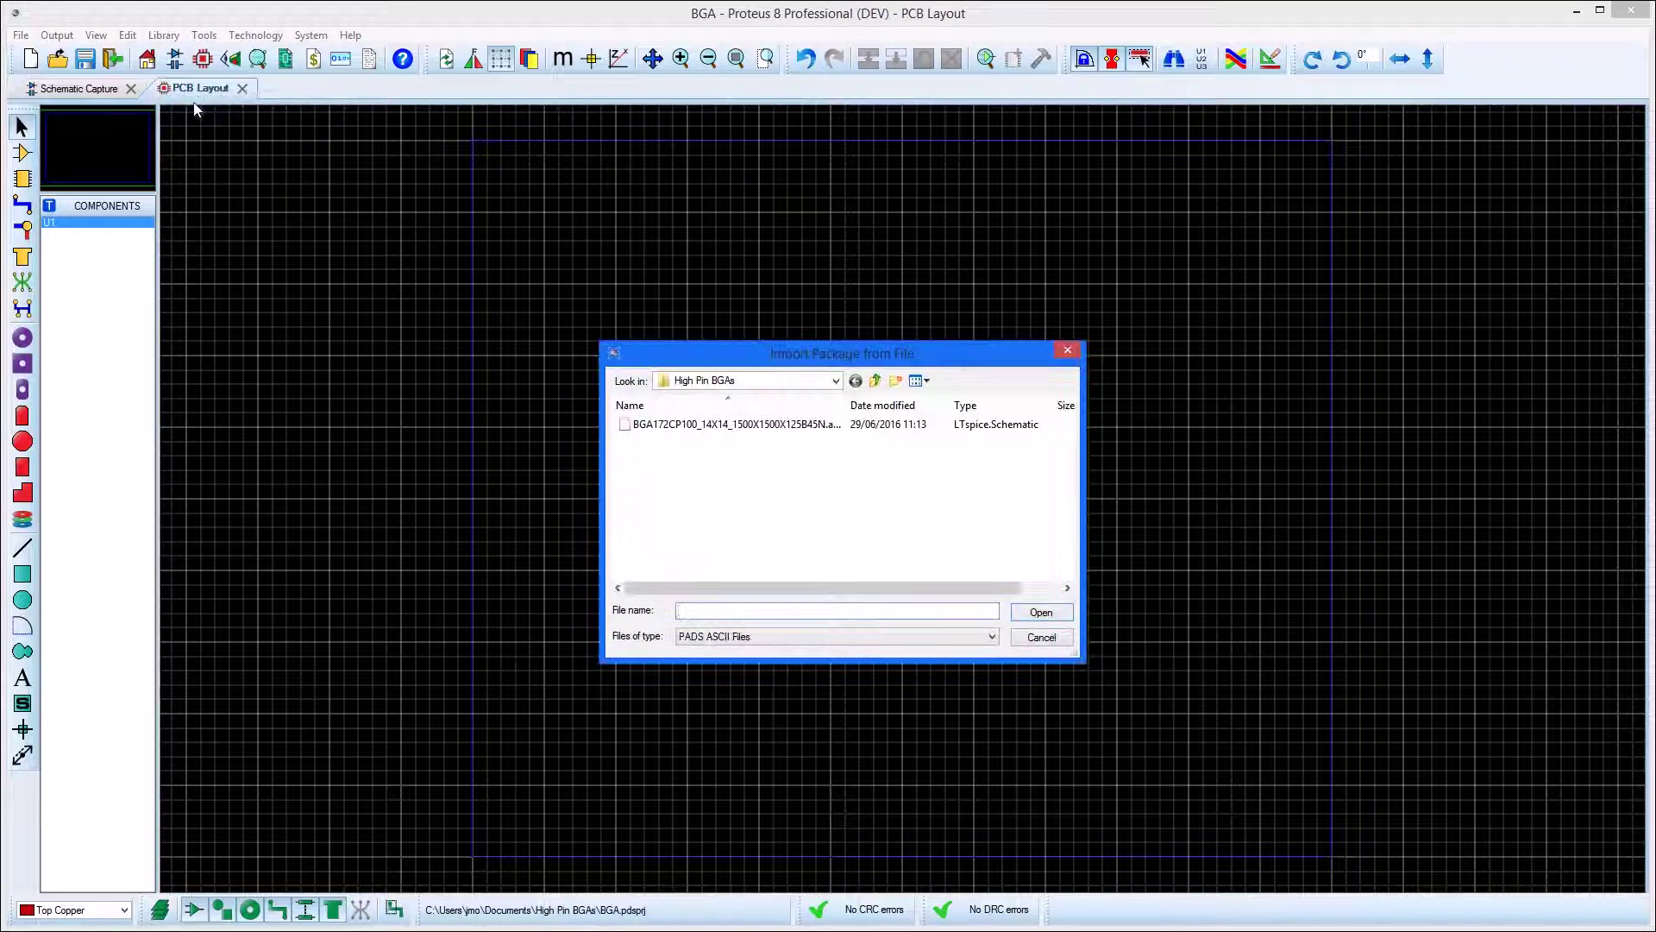
left_click(775, 426)
left_click(1042, 613)
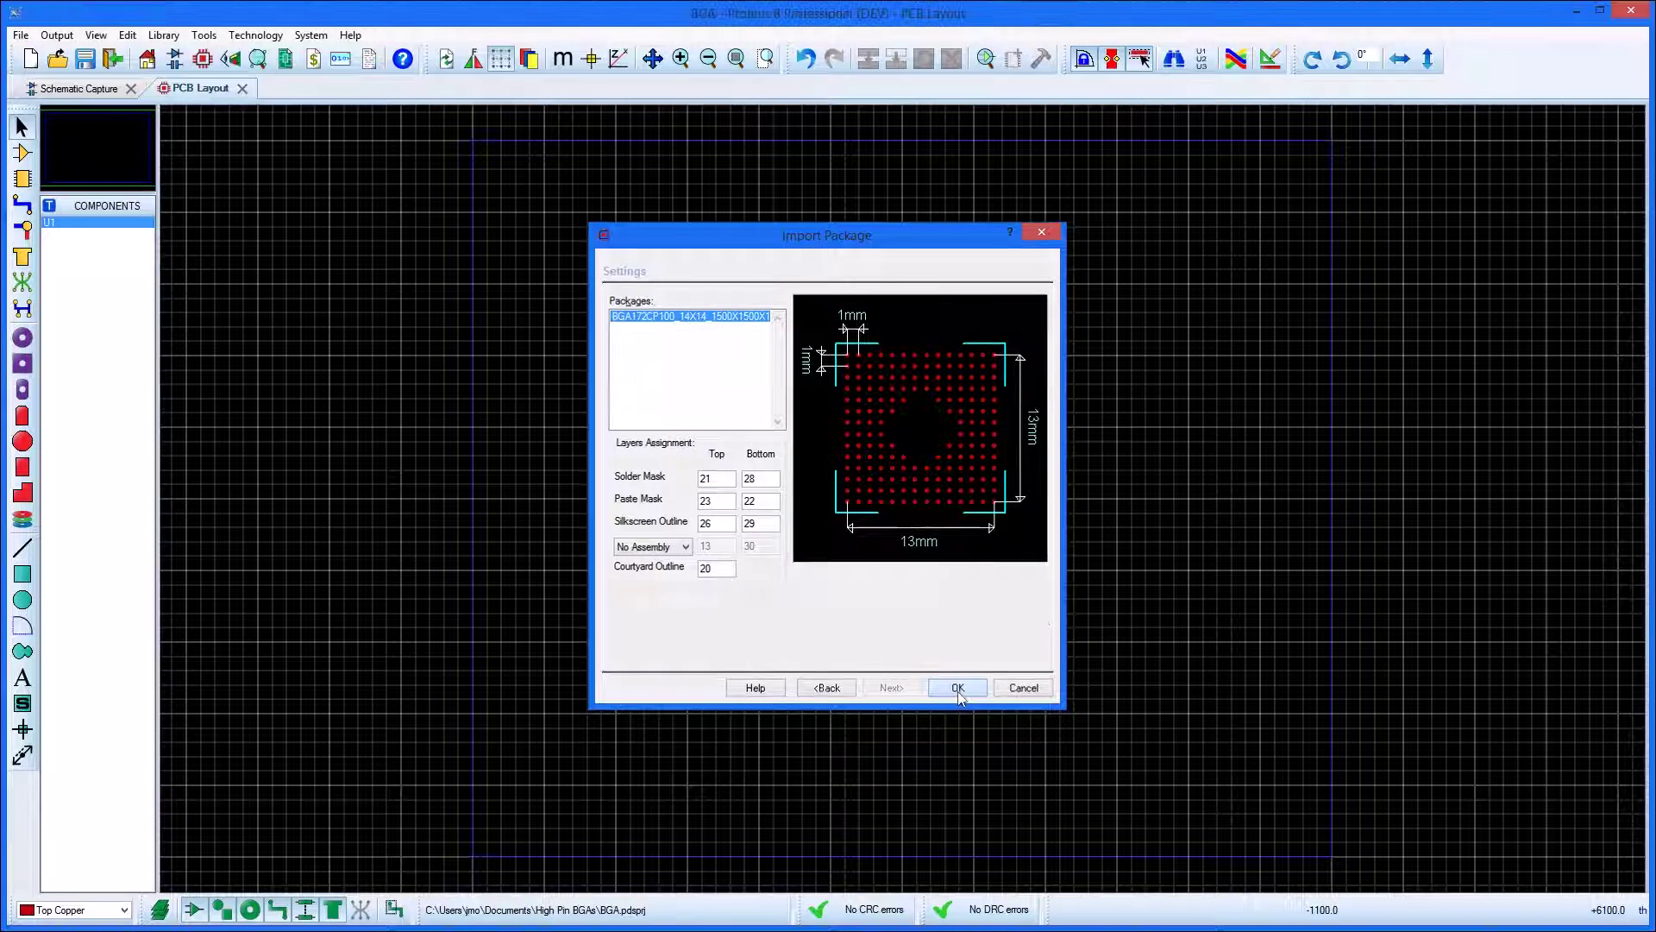
left_click(959, 687)
From U1:E's Packaging Tool, start loading a pin information script into the pin table.
left_click(80, 90)
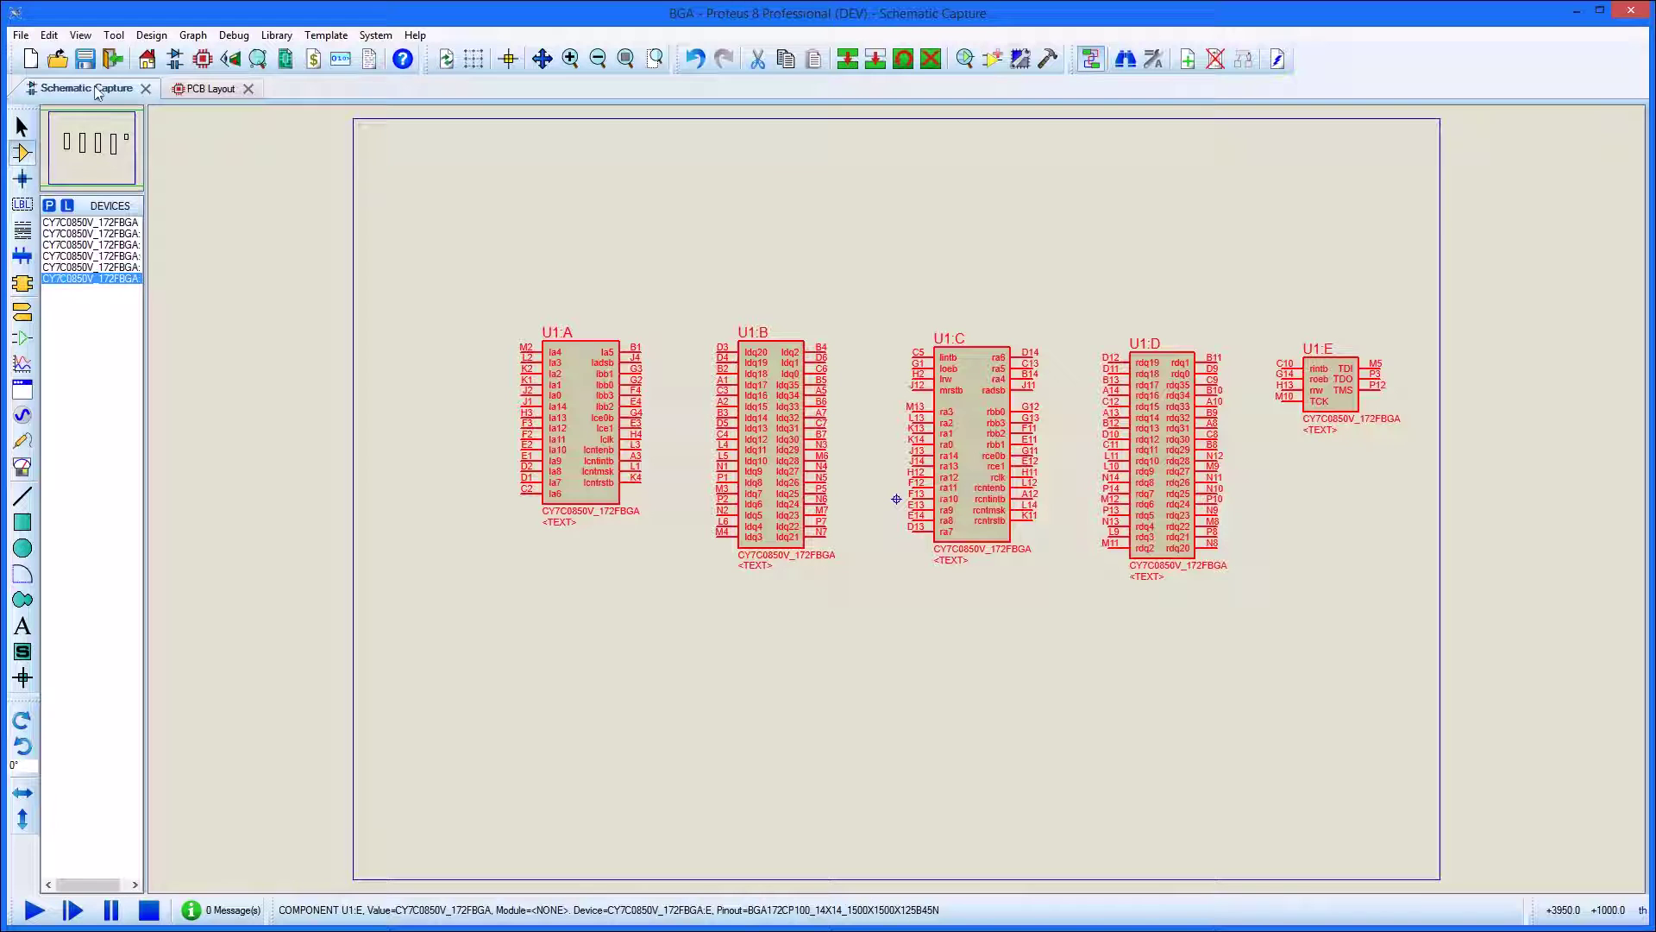
right_click(1333, 396)
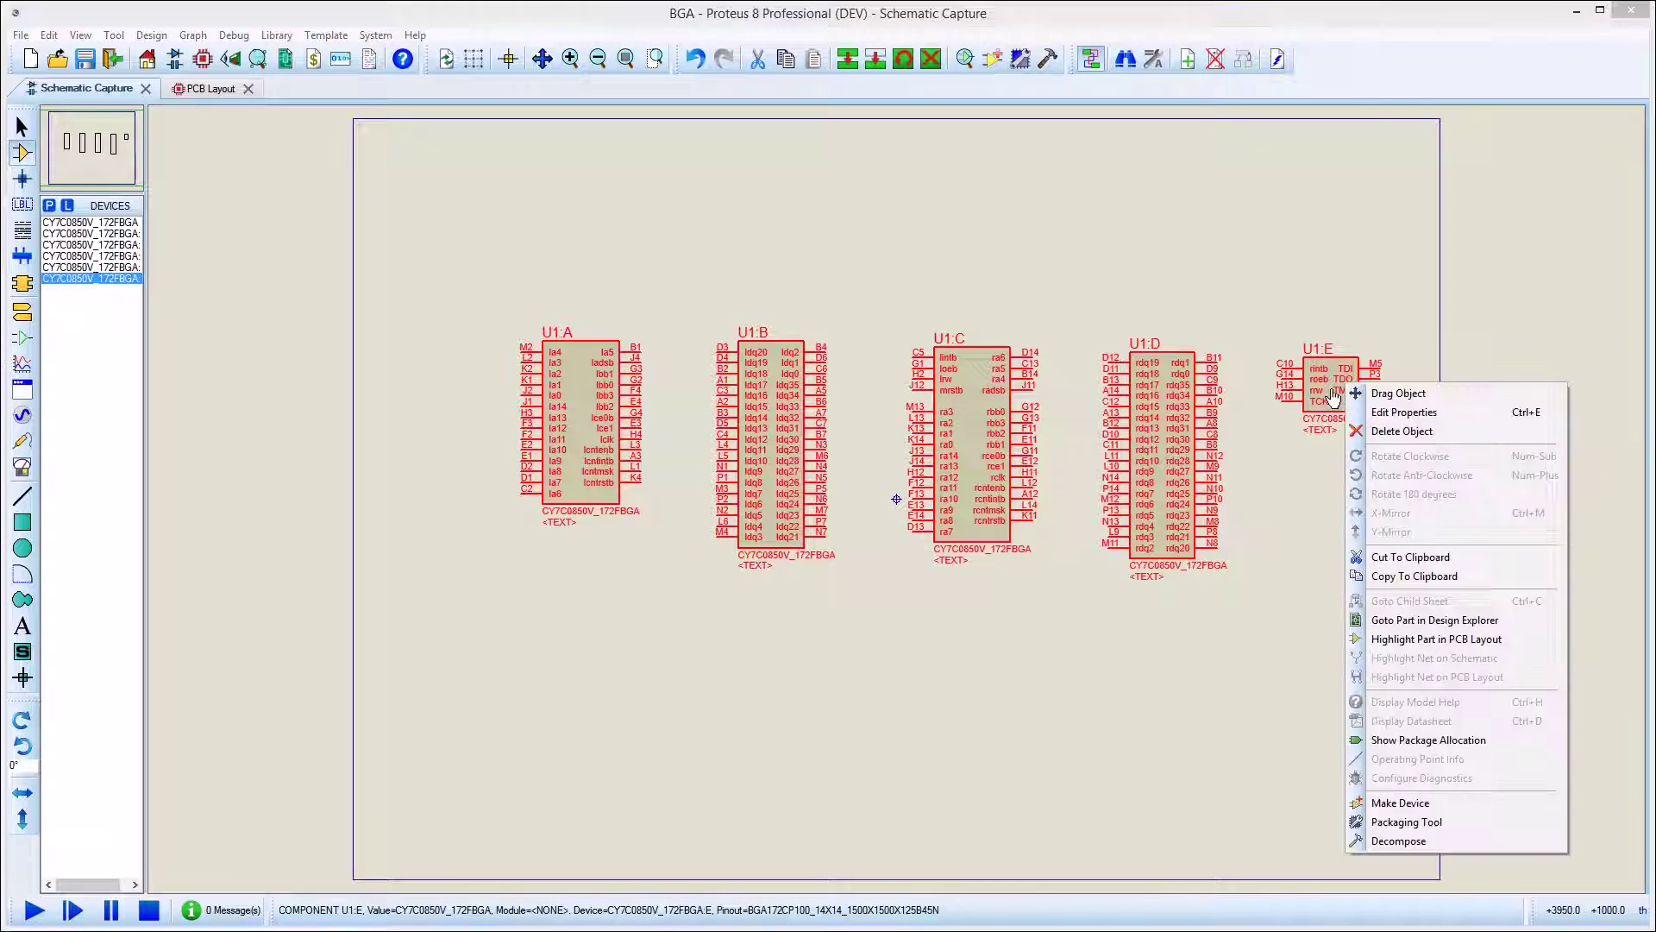
left_click(1395, 823)
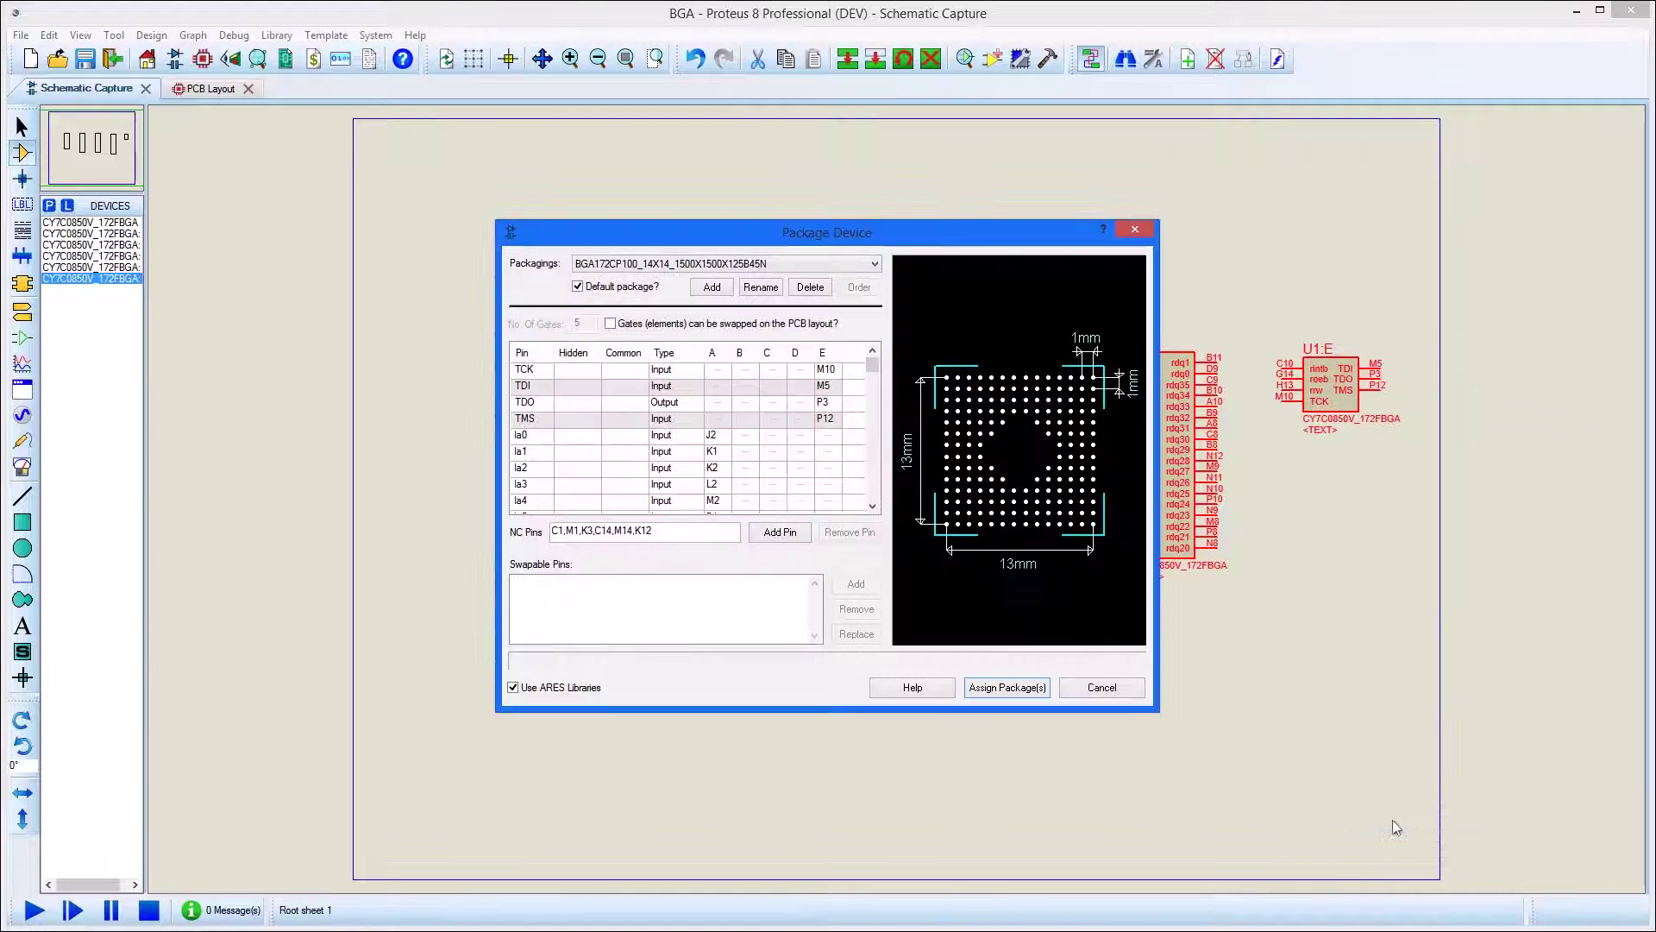
left_click(776, 454)
right_click(777, 457)
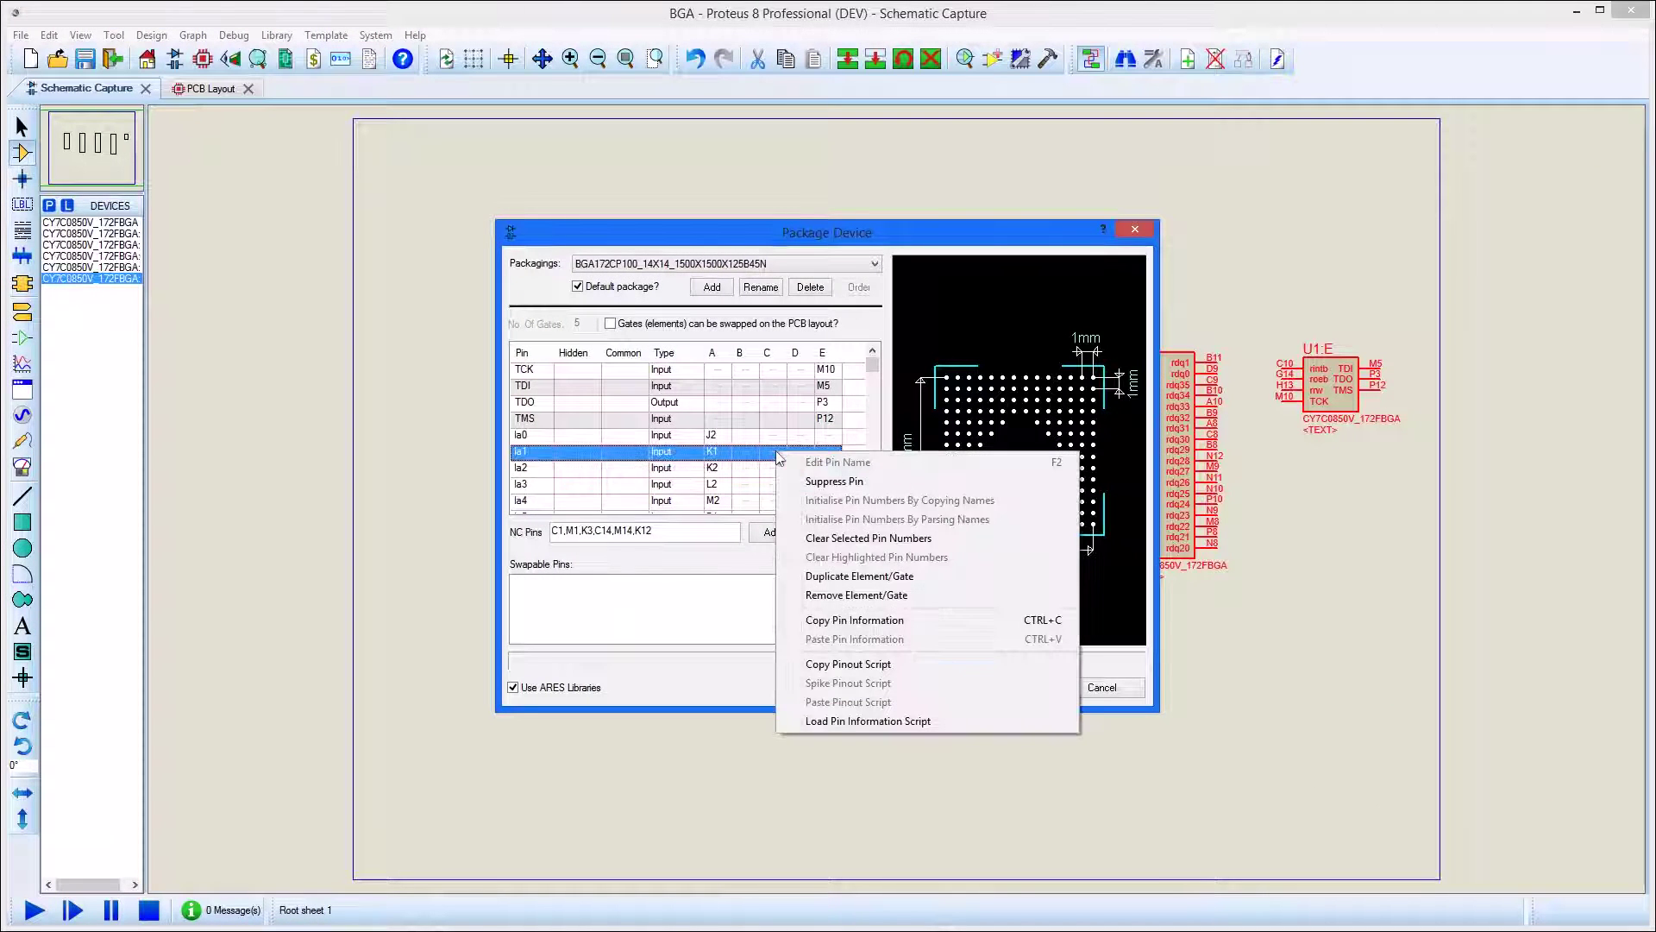
left_click(845, 720)
Load BgaPinSwap.csv, dismiss the reassignment log, and assign the BGA172CP100 package.
left_click(841, 637)
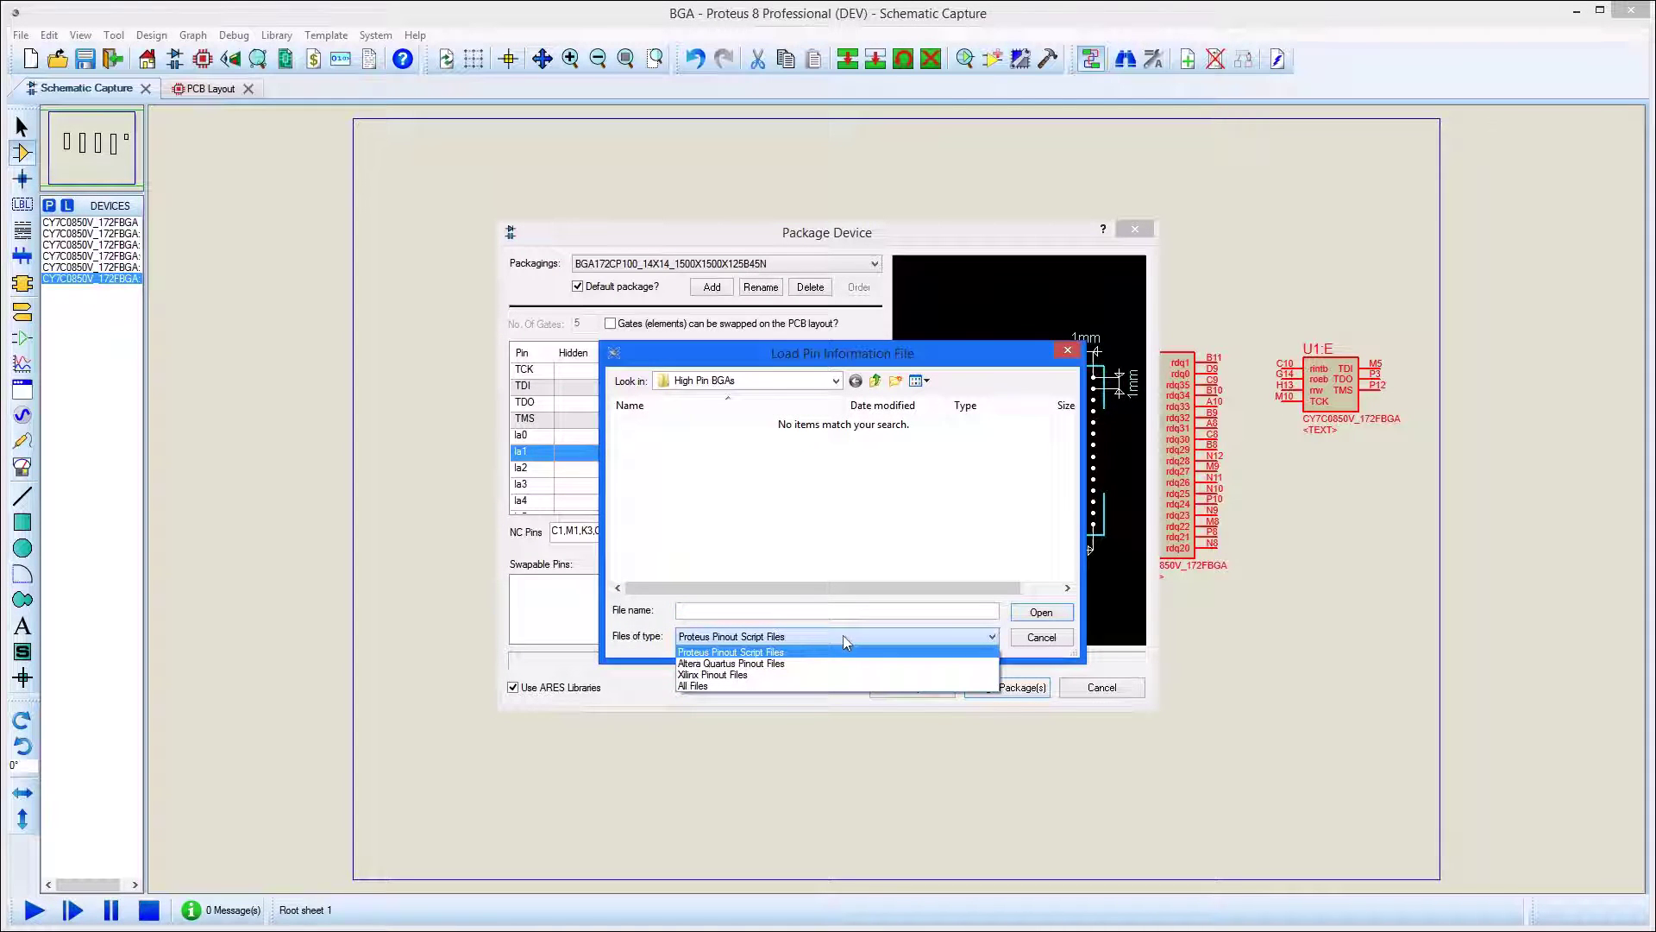
left_click(843, 686)
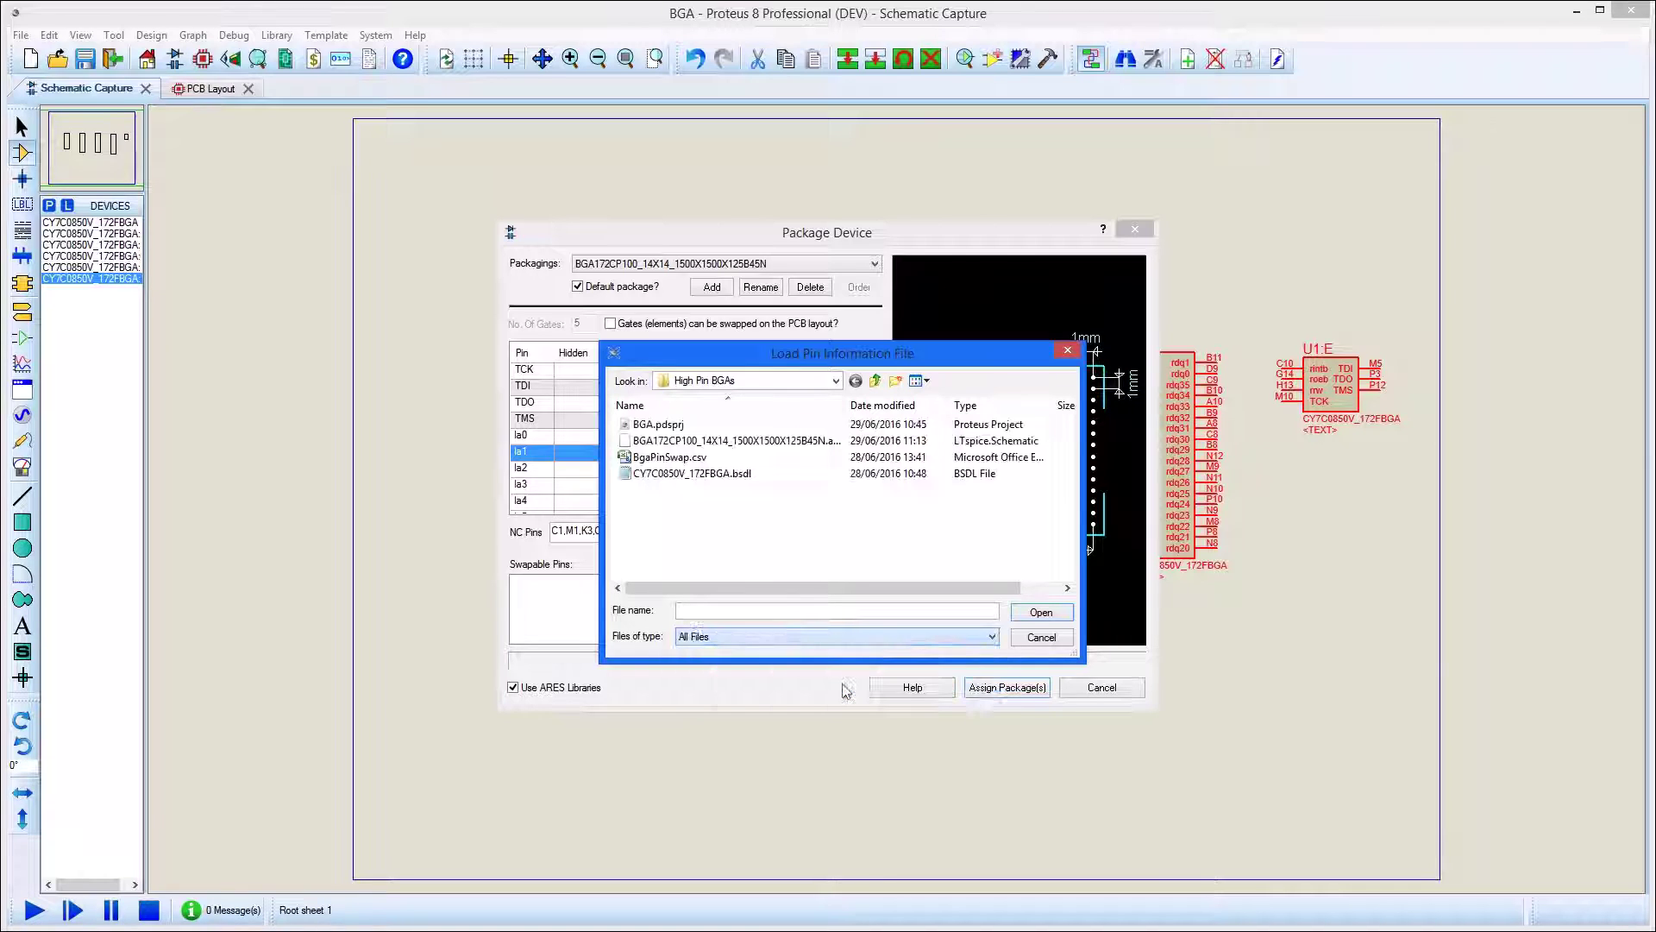
left_click(669, 458)
left_click(1040, 611)
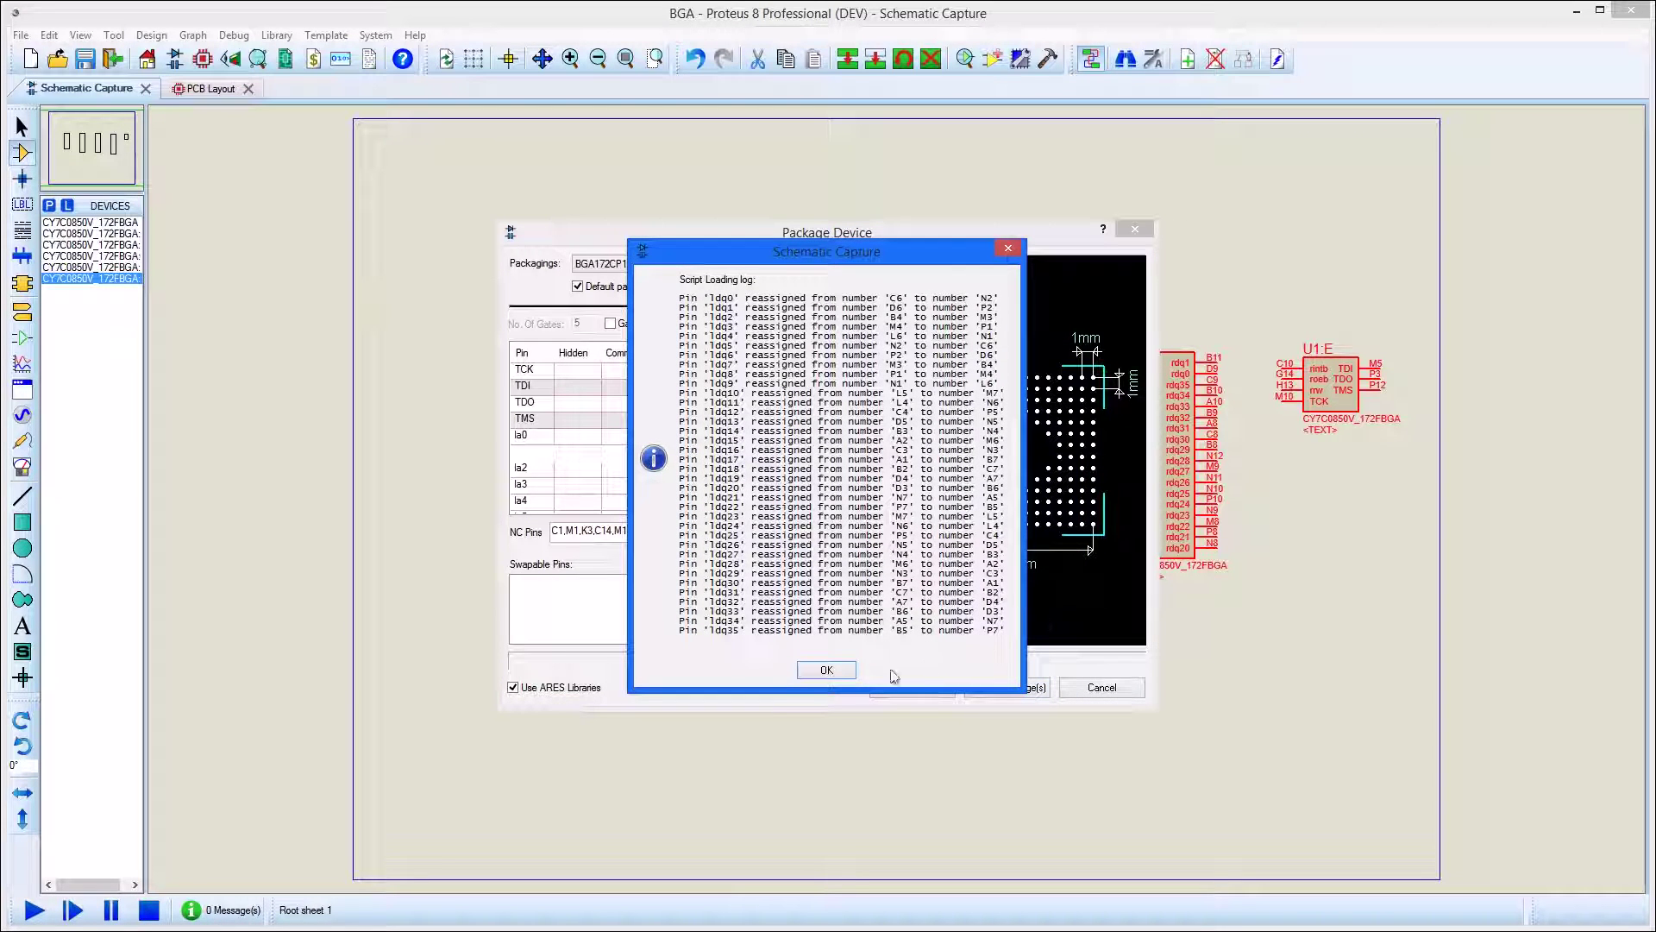
left_click(830, 673)
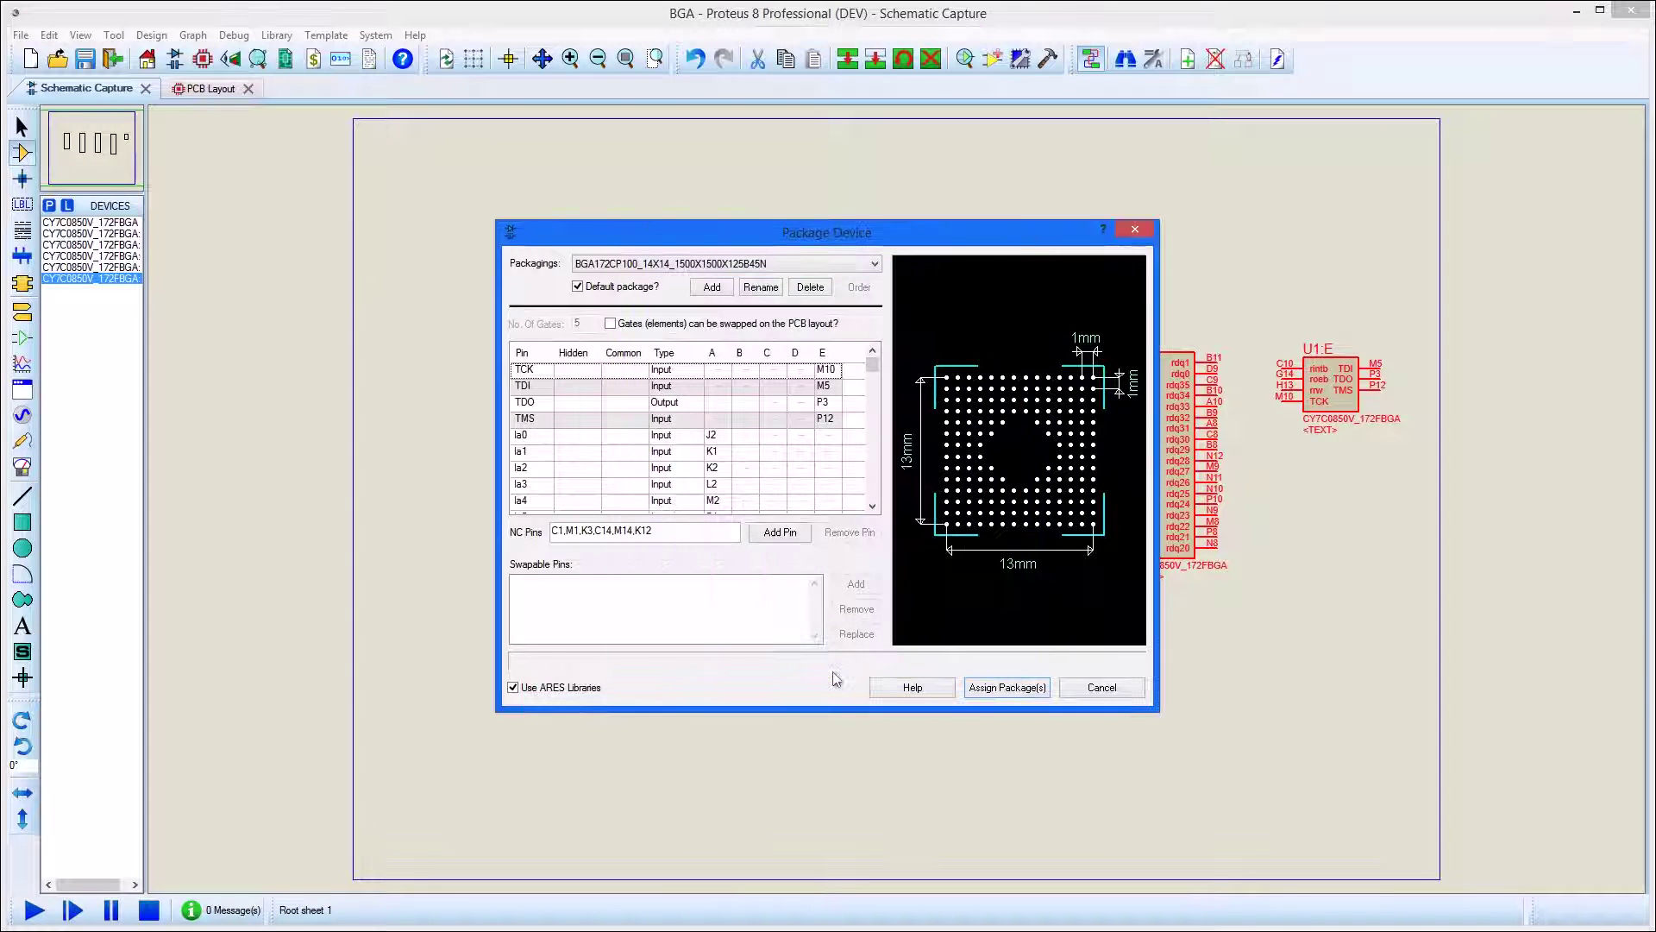
left_click(1012, 688)
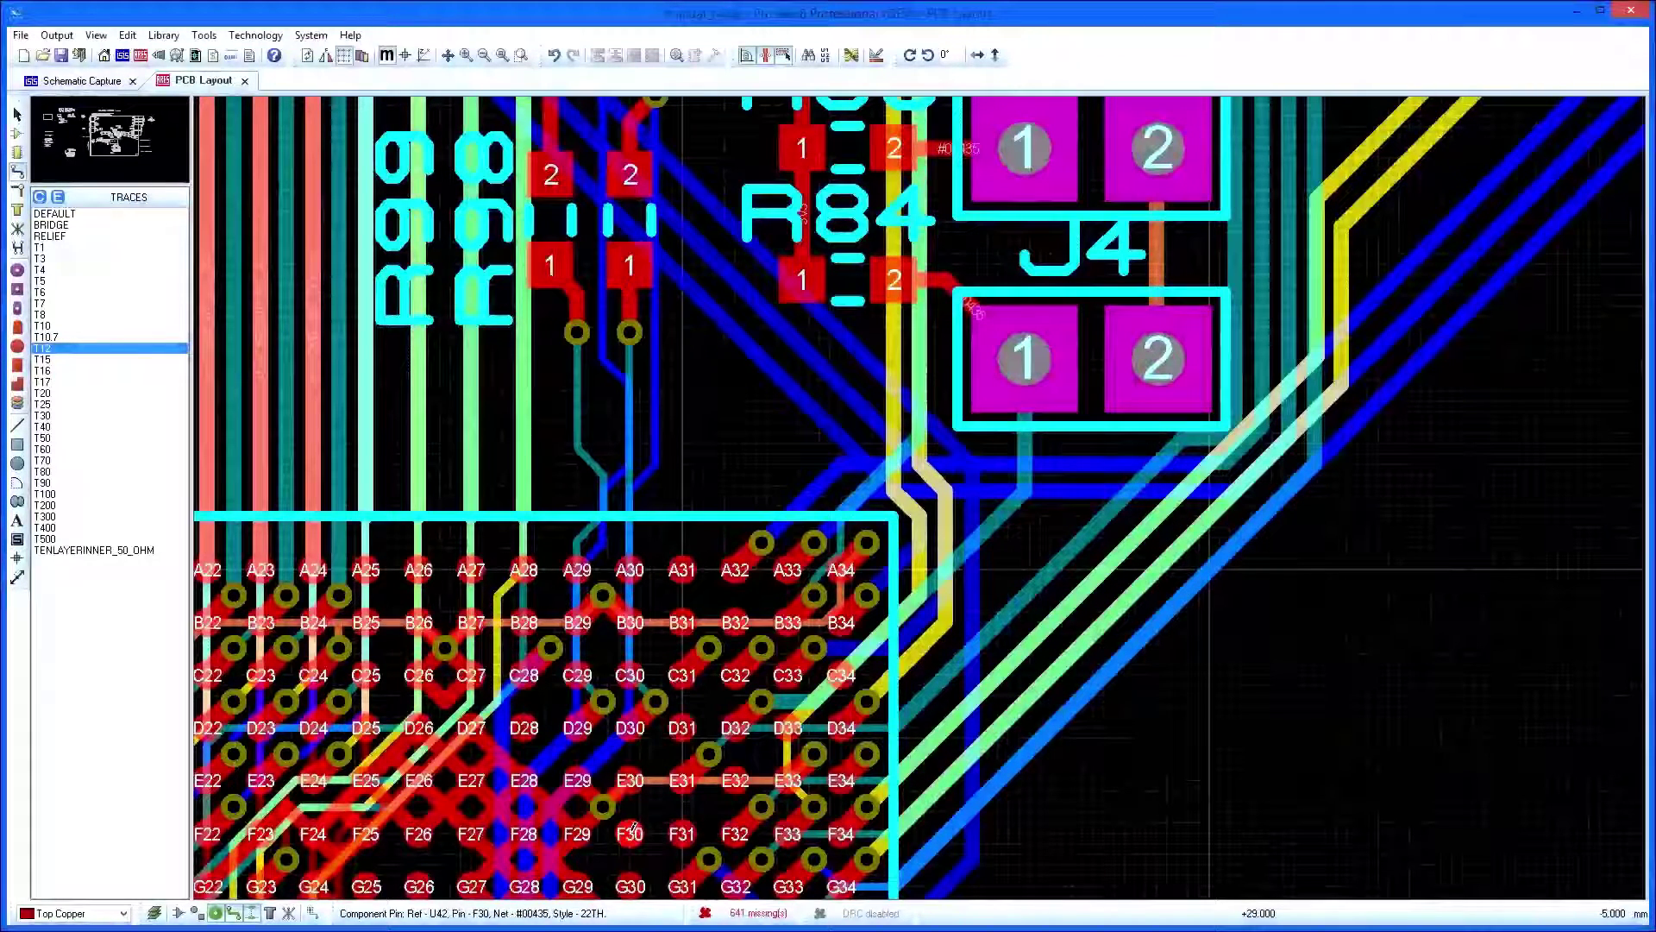
Route a track from pad F30 through a via on Inner 2, out of the grid toward R84.
left_click(631, 832)
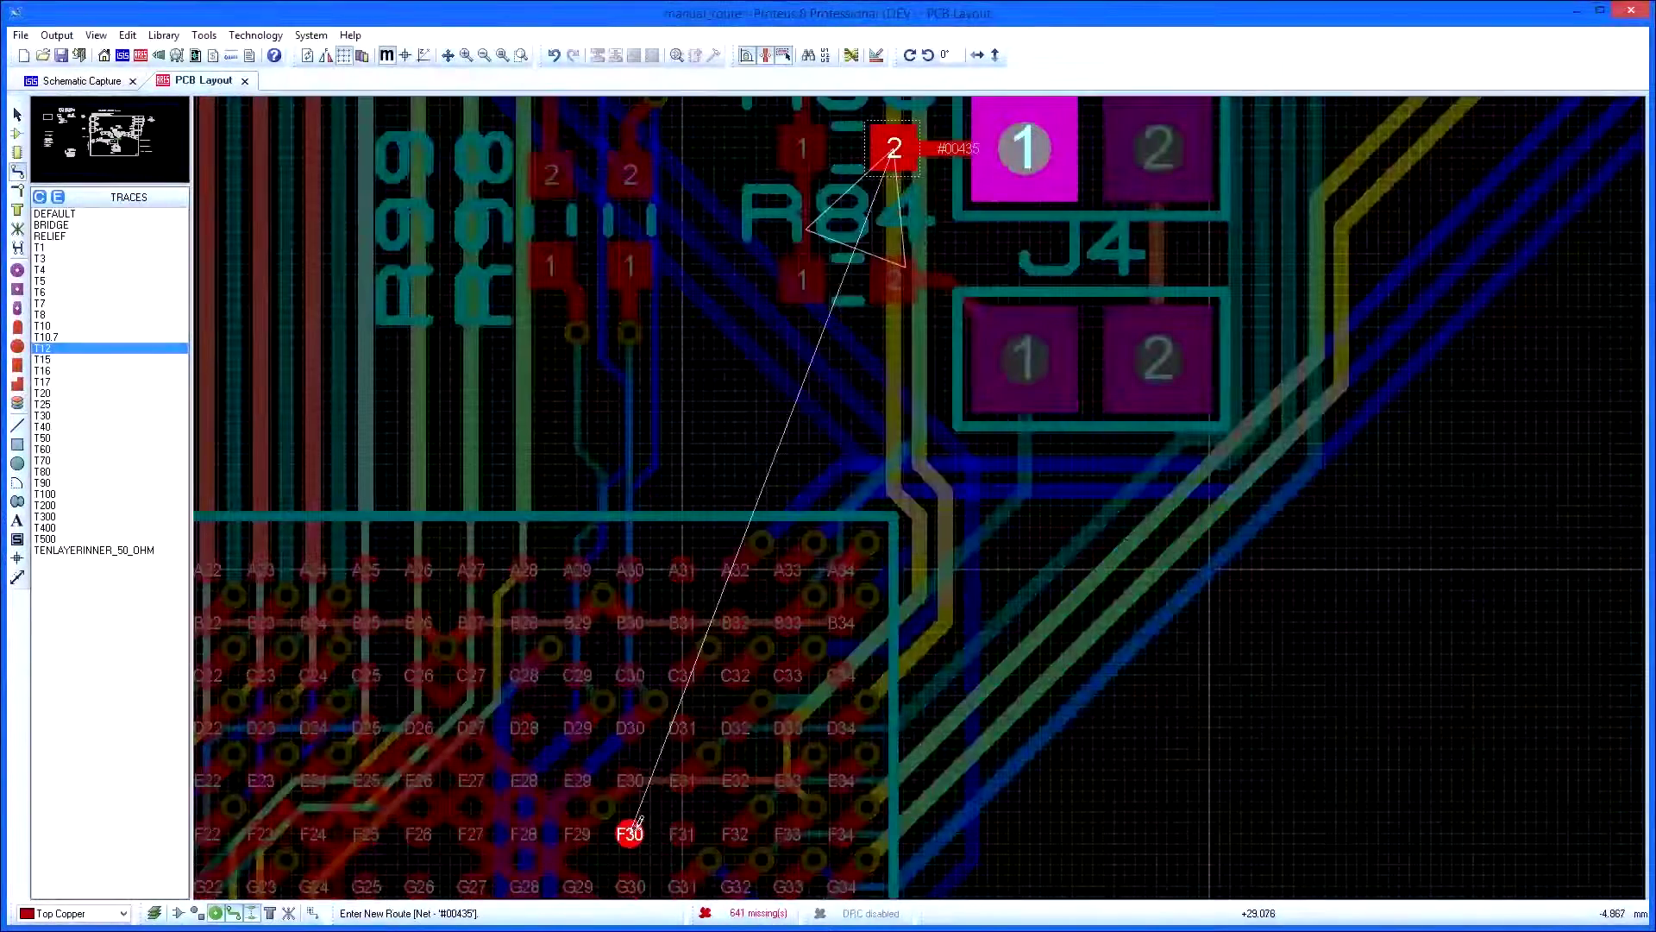
double_click(649, 807)
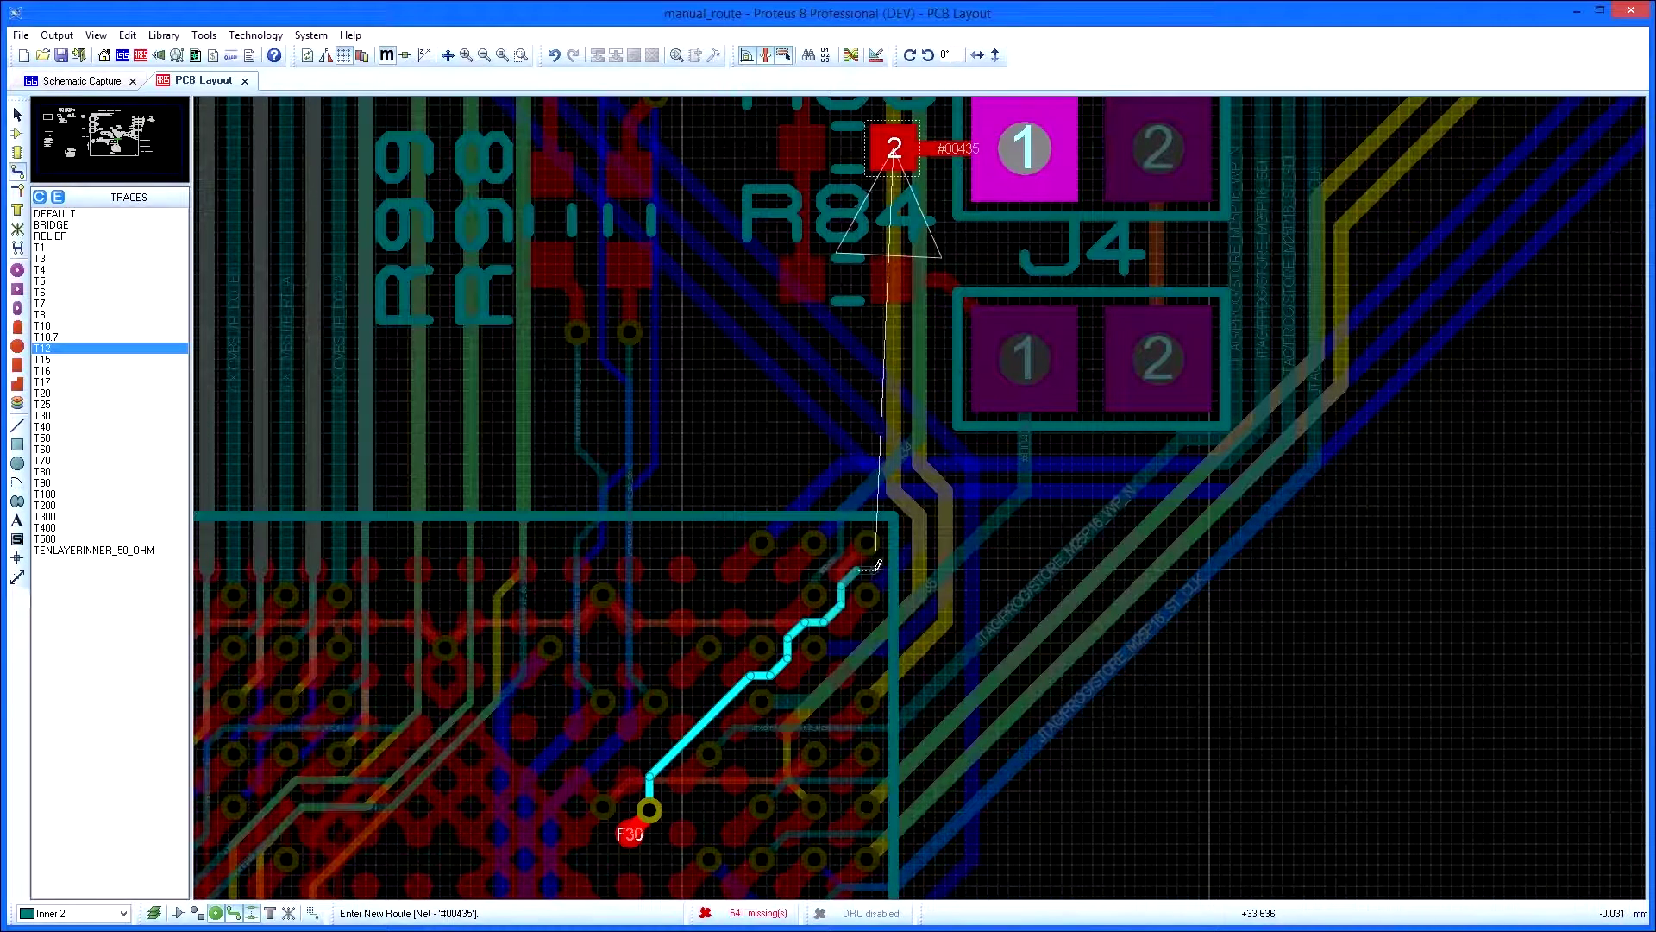
left_click(909, 559)
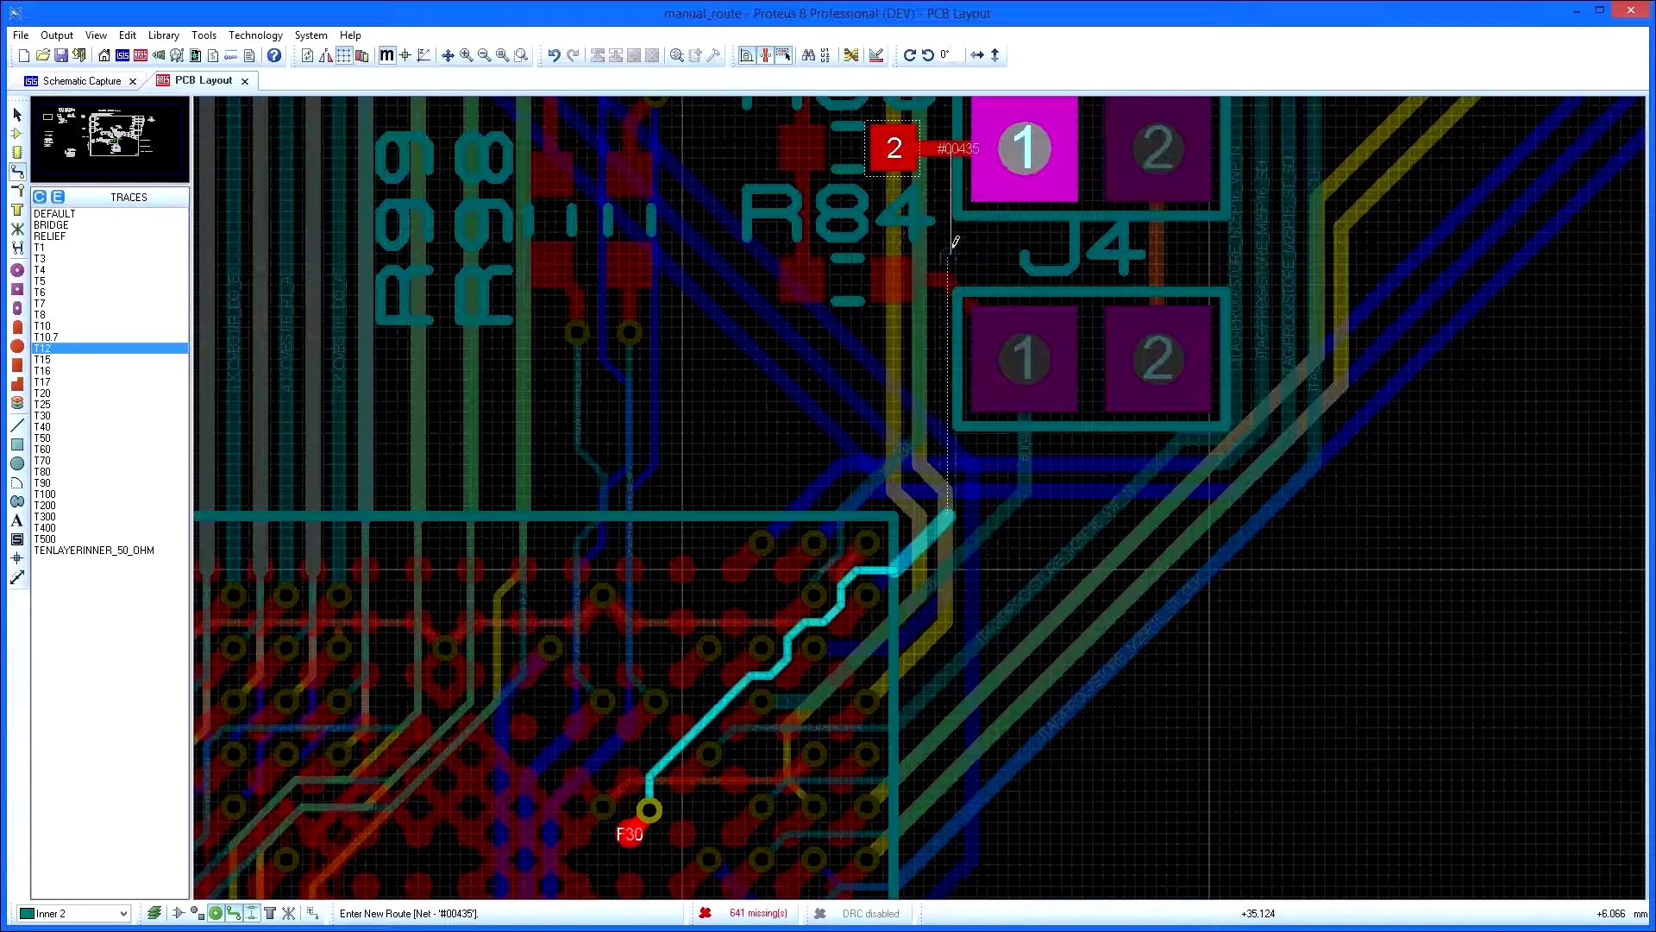
left_click(952, 311)
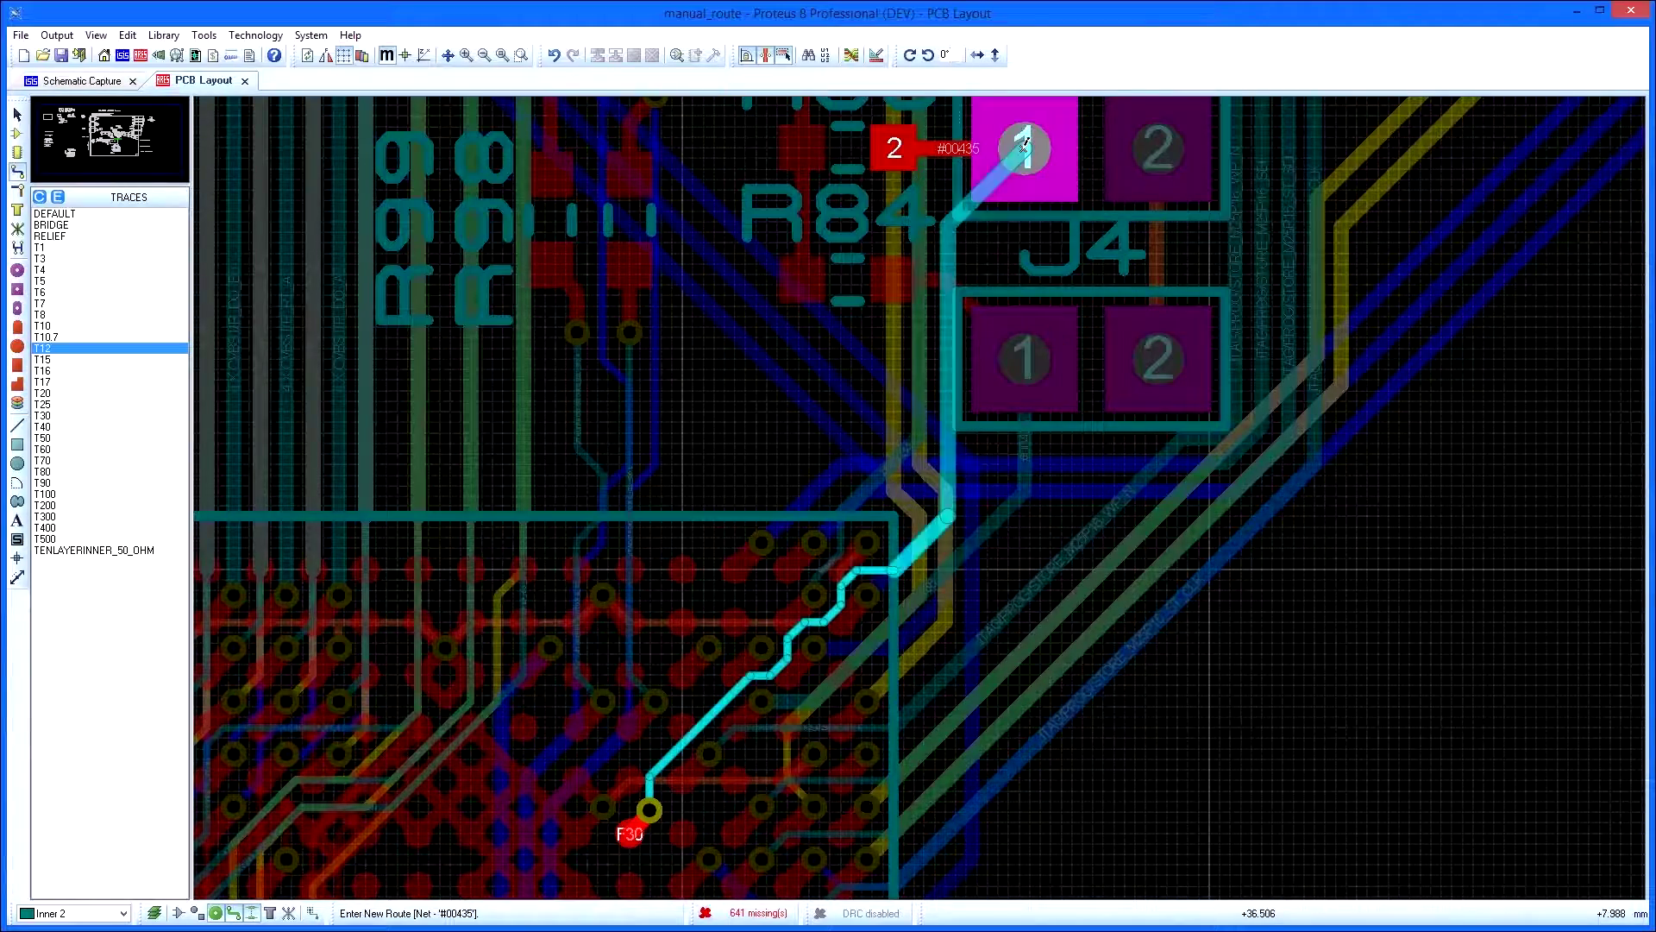